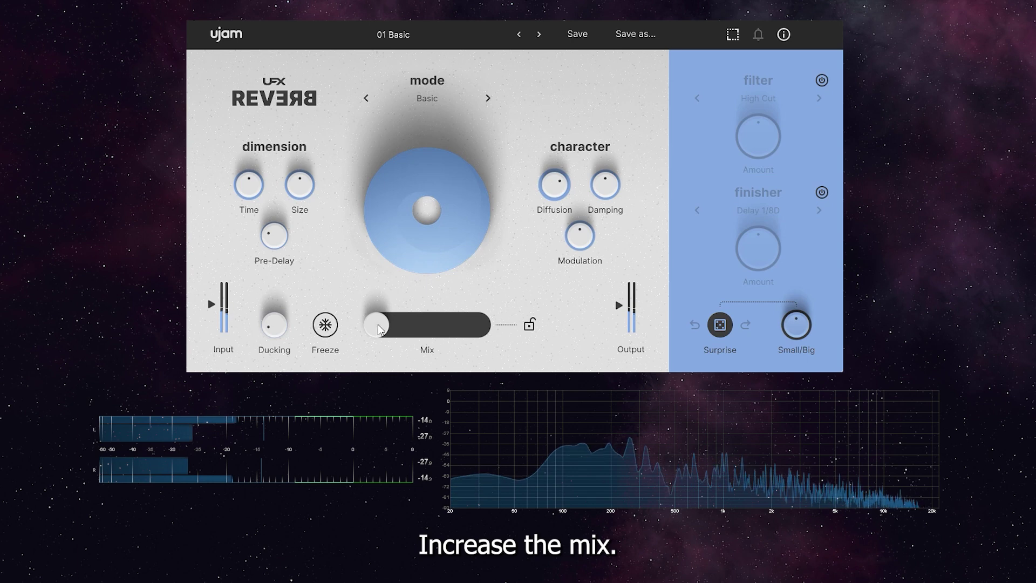
Raise the reverb mix to roughly one third and try the 80s mode.
drag(379, 326, 426, 332)
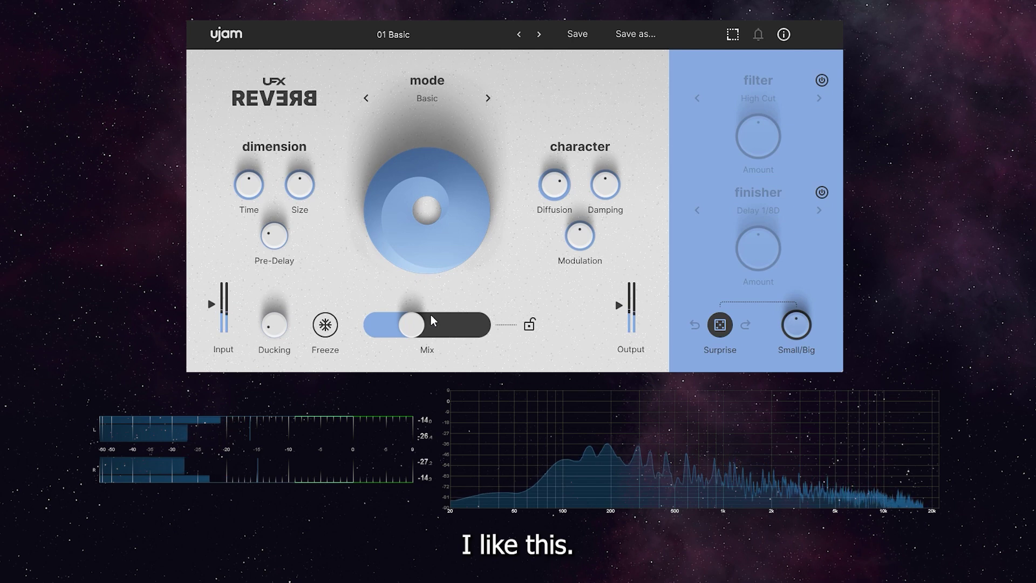
click(435, 98)
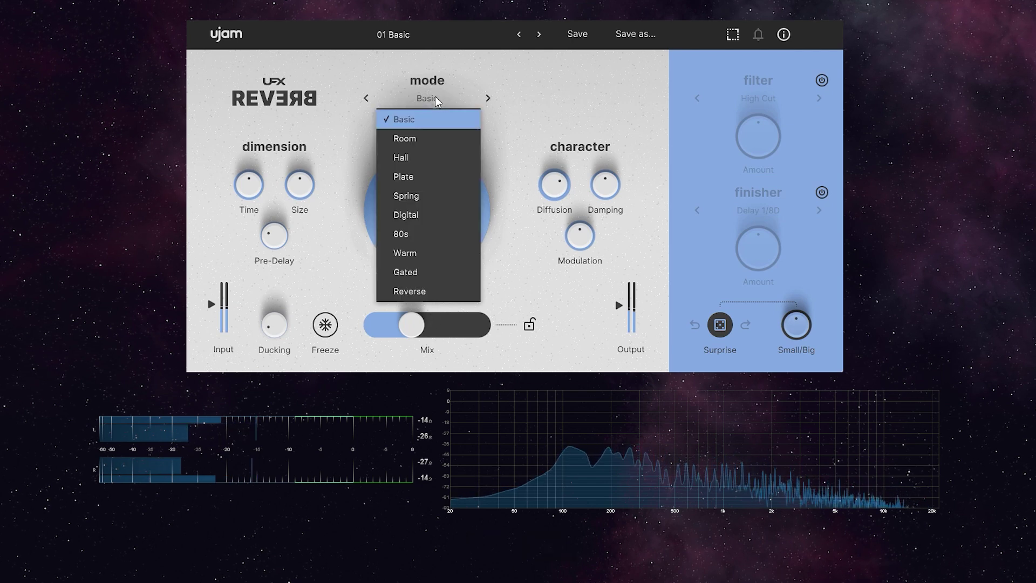
click(429, 237)
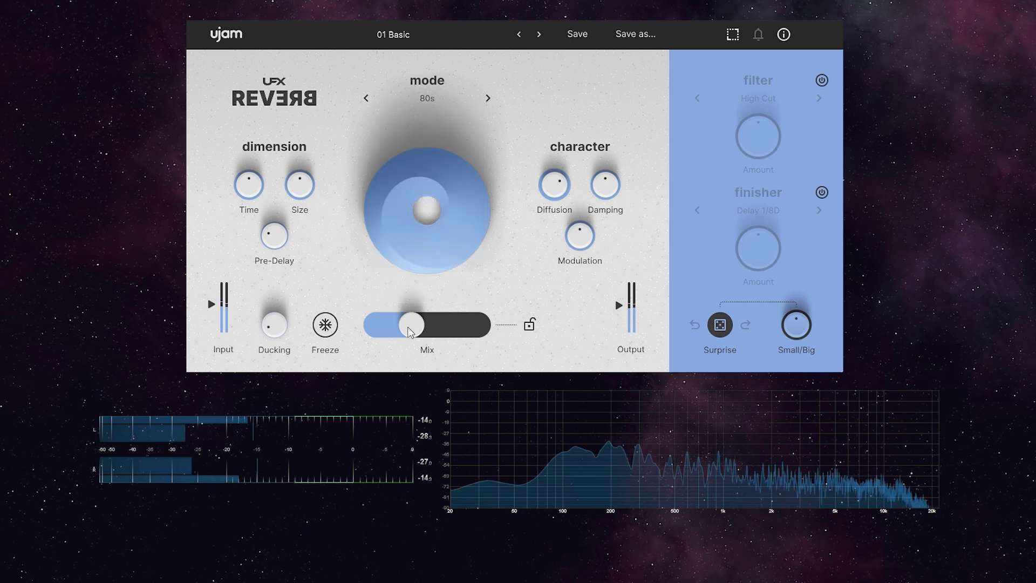
Switch the reverb mode to Warm and lower the mix to 18%.
click(430, 102)
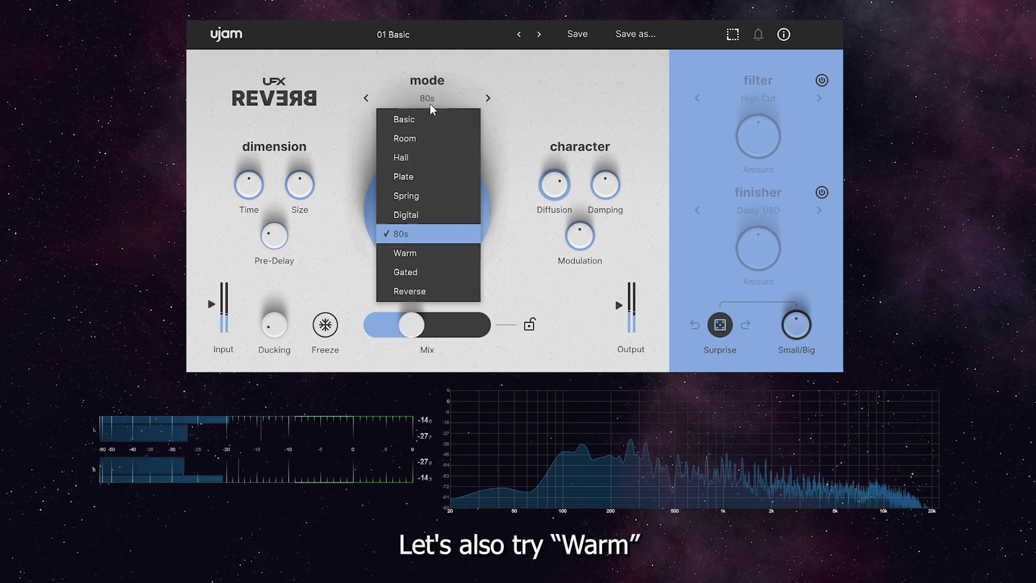
click(430, 253)
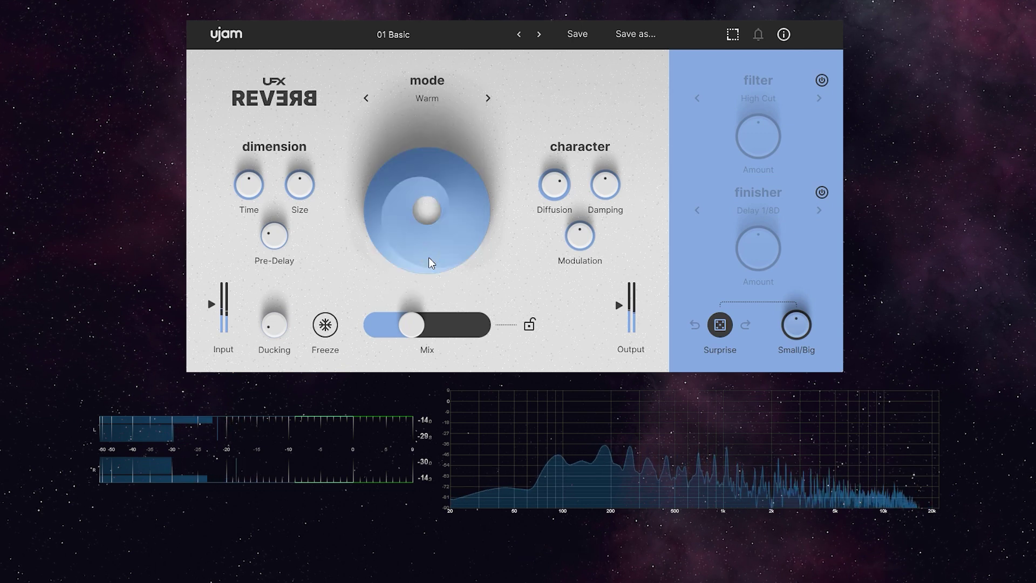
drag(411, 324, 399, 330)
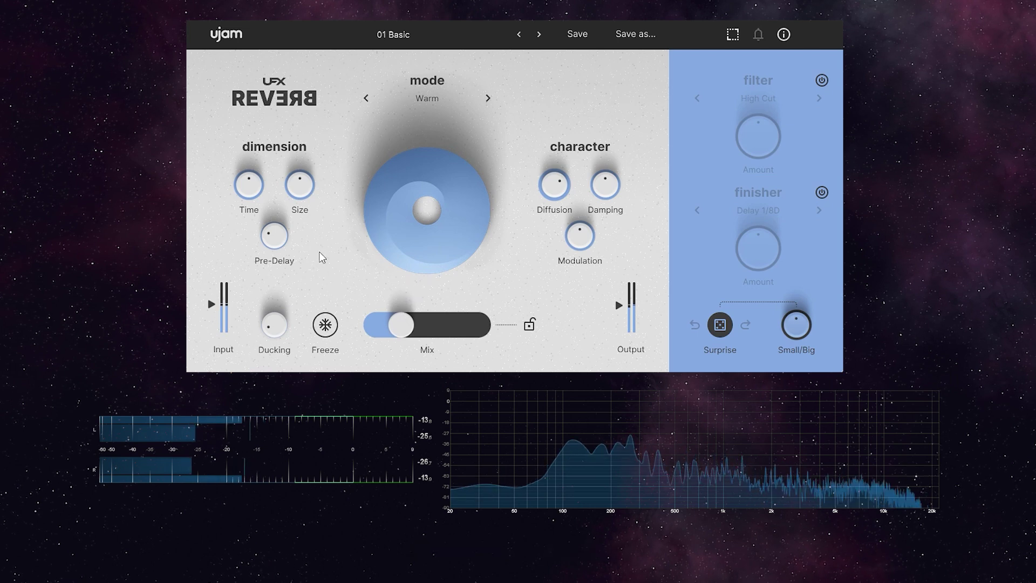
drag(404, 329, 394, 330)
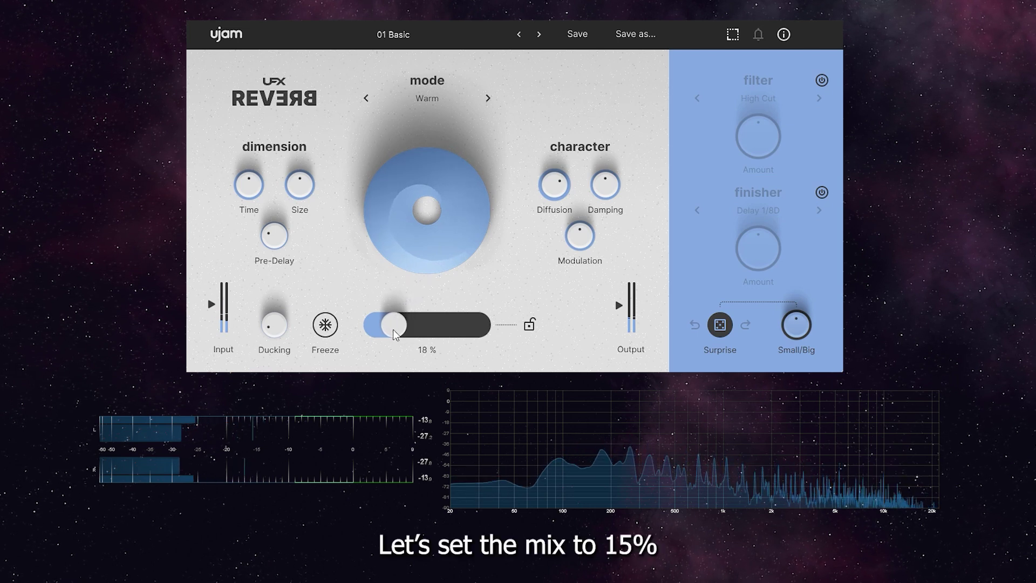
Fine-tune the reverb's dimension by raising the pre-delay and size slightly and shortening the time a bit.
mouse_move(285, 235)
drag(285, 235, 284, 232)
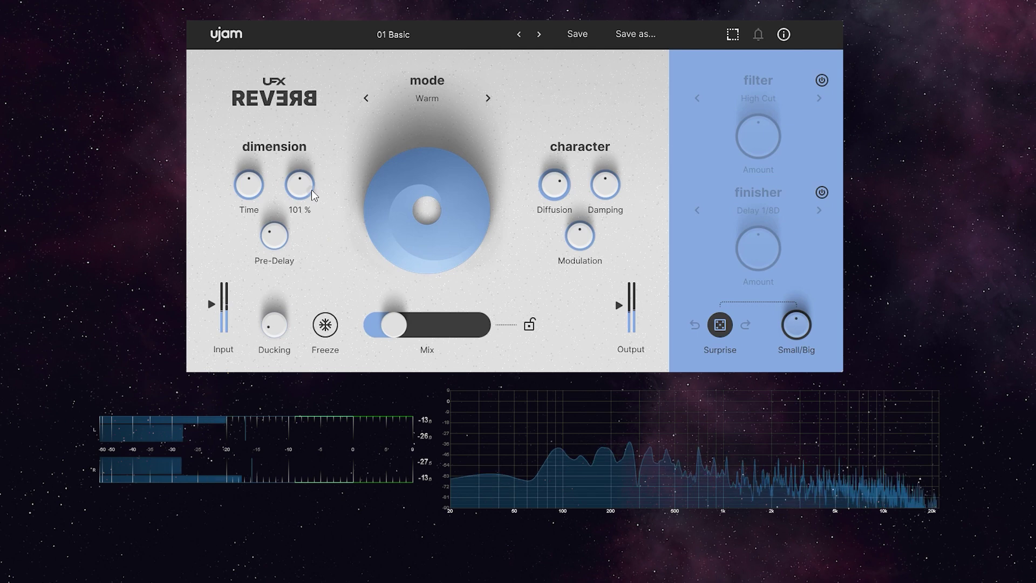
drag(314, 182, 316, 178)
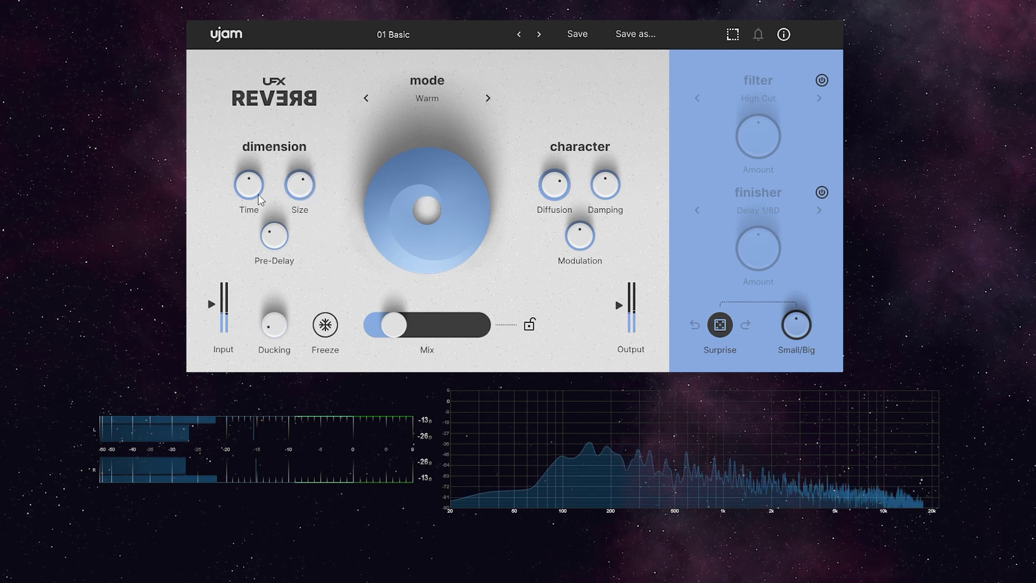
drag(258, 198, 259, 212)
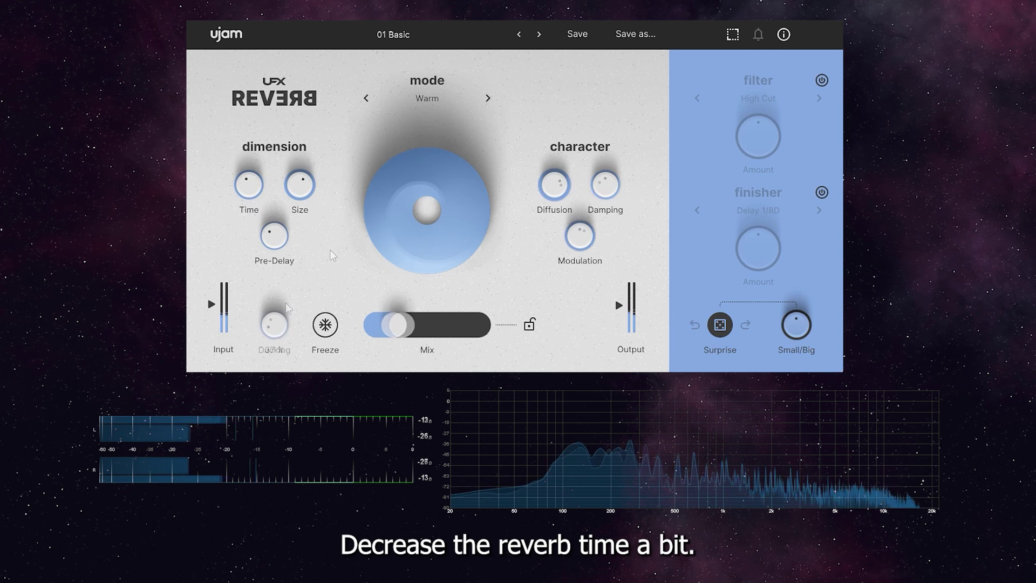
Test a high ducking amount and bring the ducking back down close to its minimum.
drag(275, 323, 332, 217)
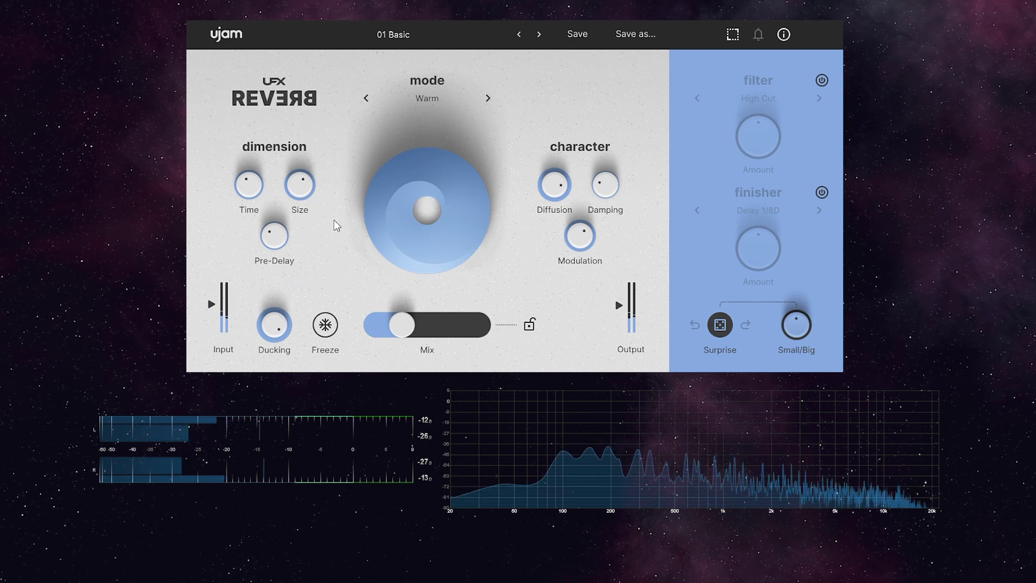
drag(274, 324, 273, 378)
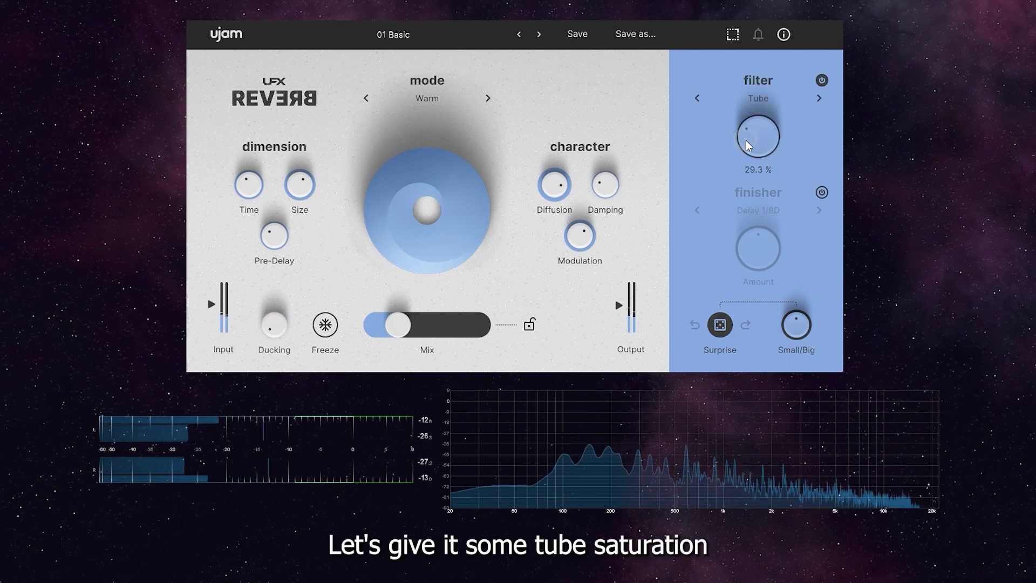
Lower the Tube filter's amount and compare the sound with the filter bypassed and re-enabled.
drag(746, 154, 746, 160)
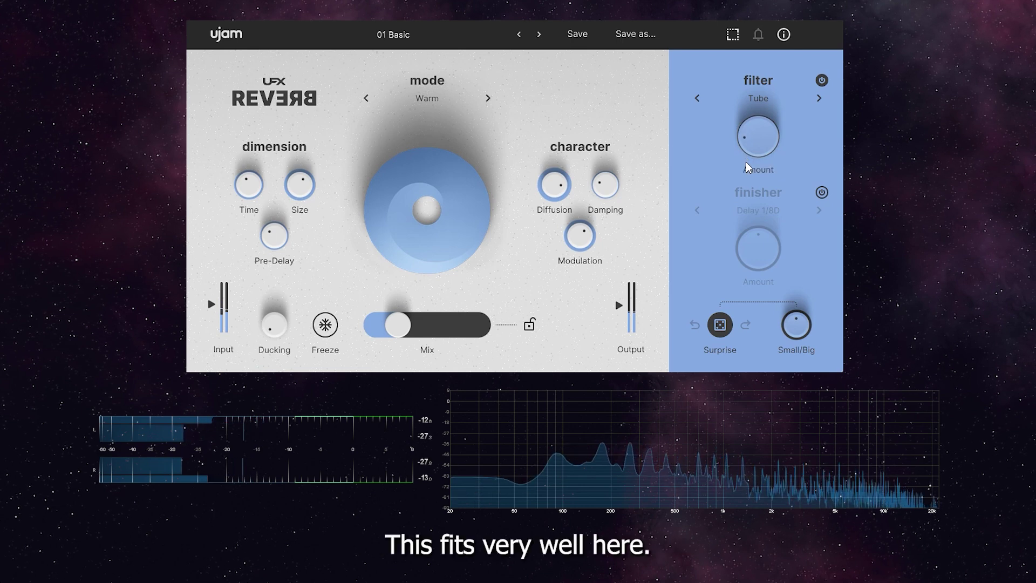
click(821, 81)
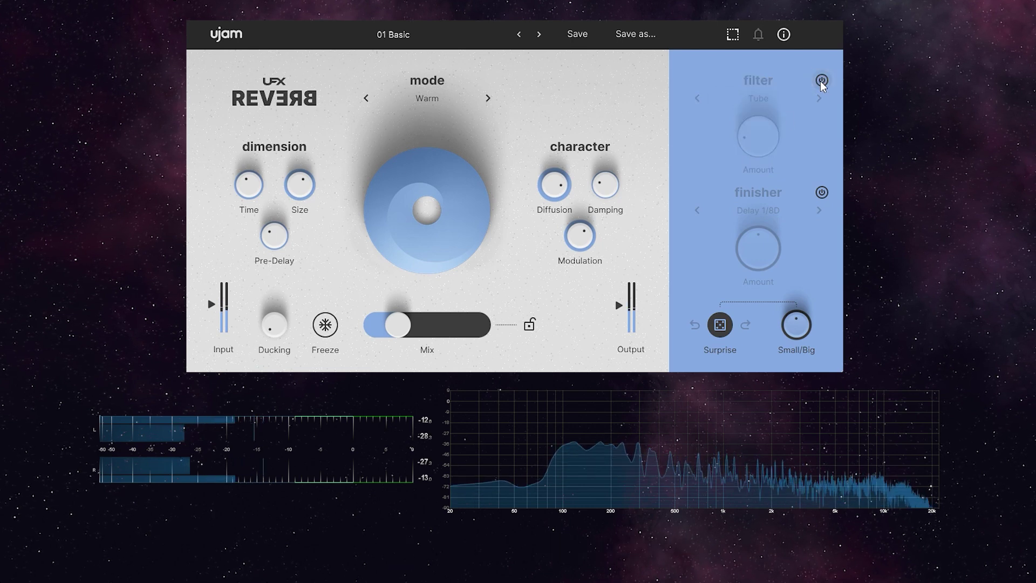
click(822, 81)
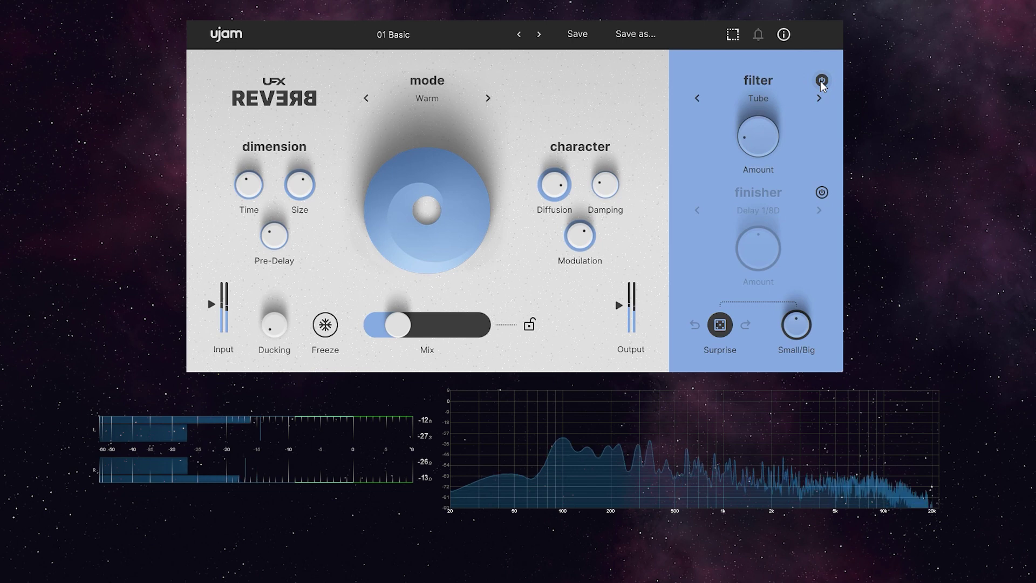
Enable the Delay 1/8D finisher at a low amount and turn the Small/Big macro down slightly.
click(822, 192)
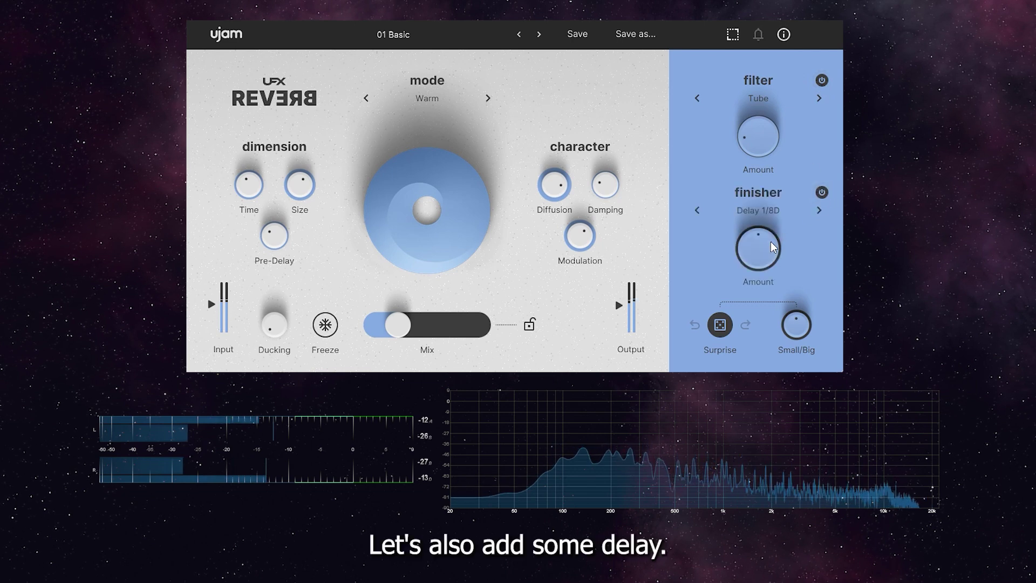
drag(771, 251, 769, 289)
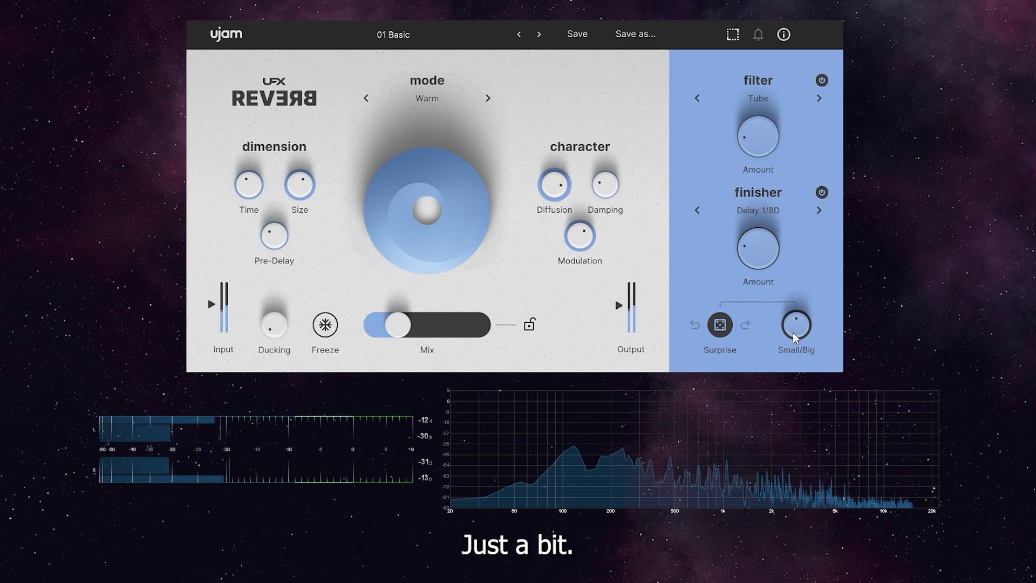
scroll(797, 346, down, 1)
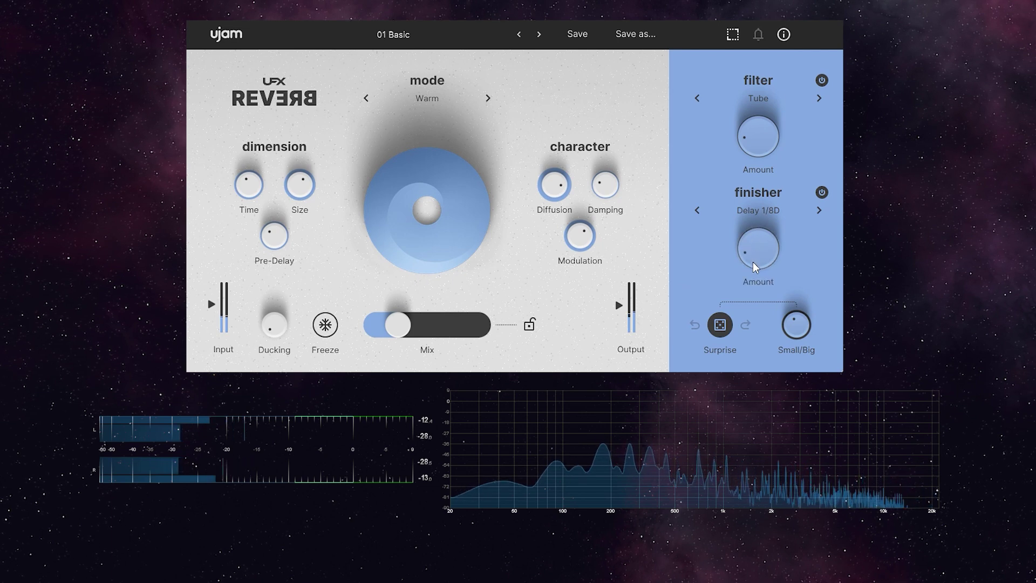
mouse_move(758, 137)
mouse_down()
mouse_move(792, 23)
mouse_move(767, 139)
mouse_up()
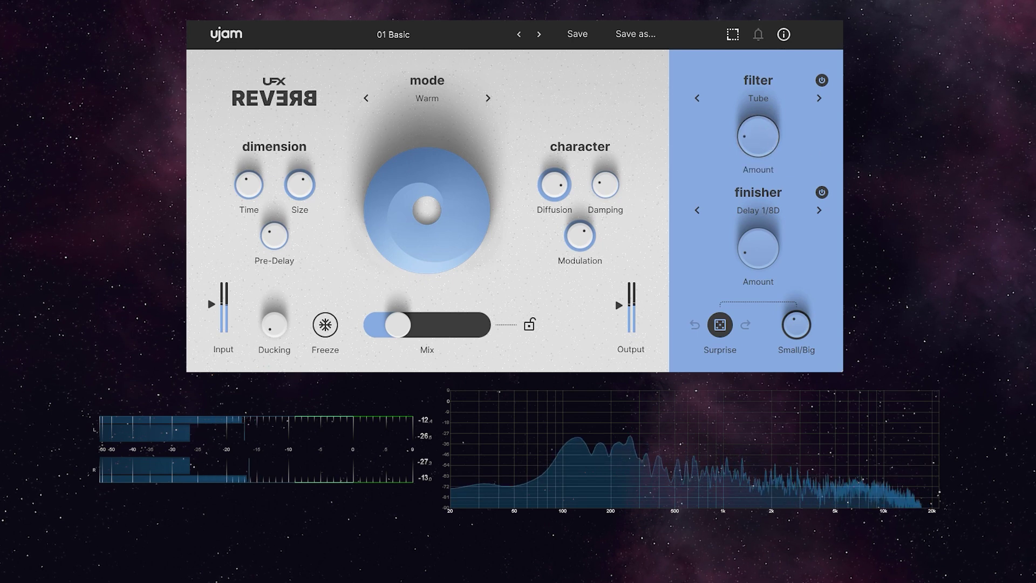
drag(398, 325, 396, 324)
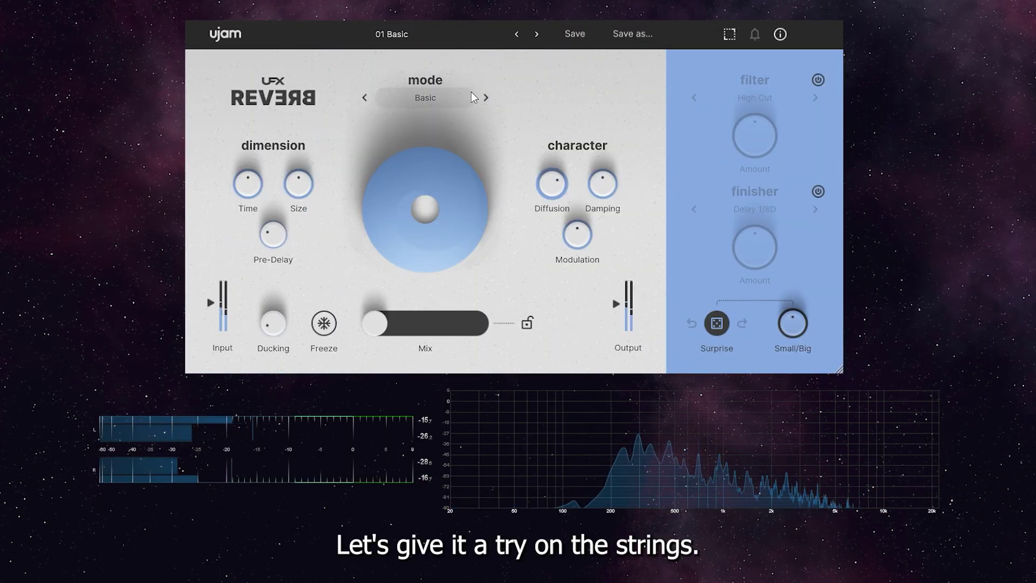
In the strings' reverb, raise the mix to roughly one third and lengthen the reverb time slightly.
drag(375, 324, 426, 326)
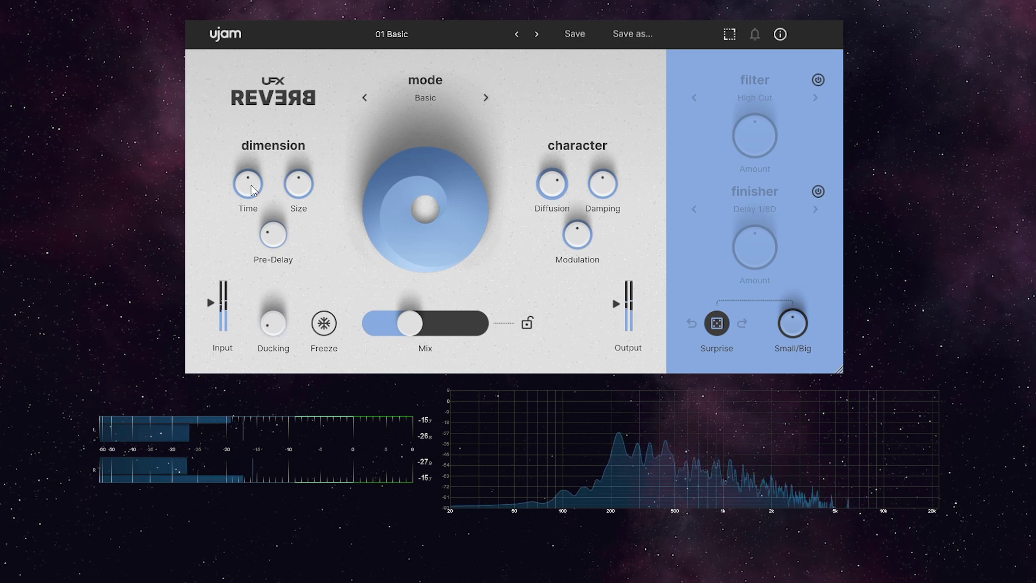
drag(252, 186, 254, 167)
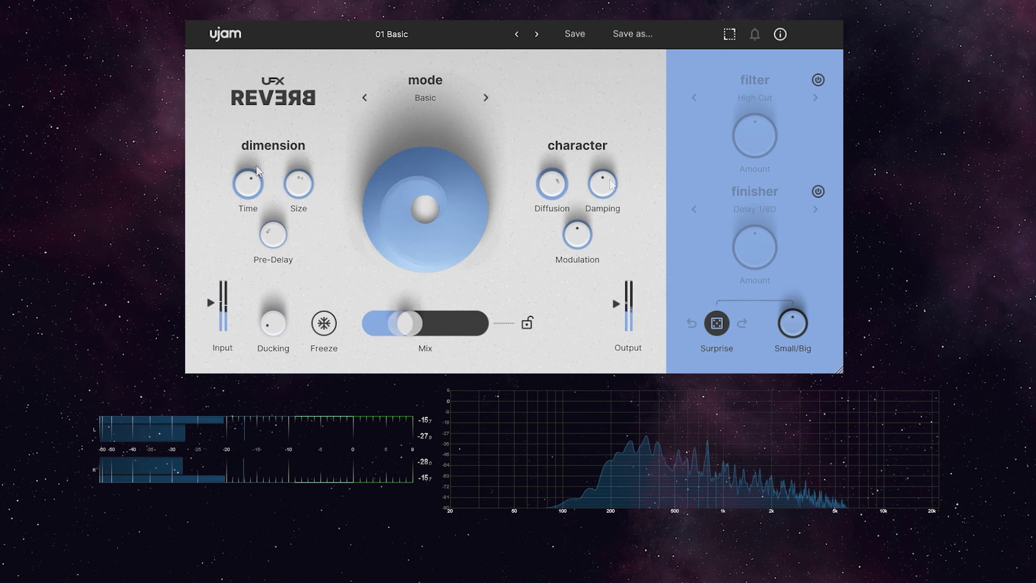
Darken the strings' reverb with more damping and increase its modulation.
drag(611, 184, 614, 140)
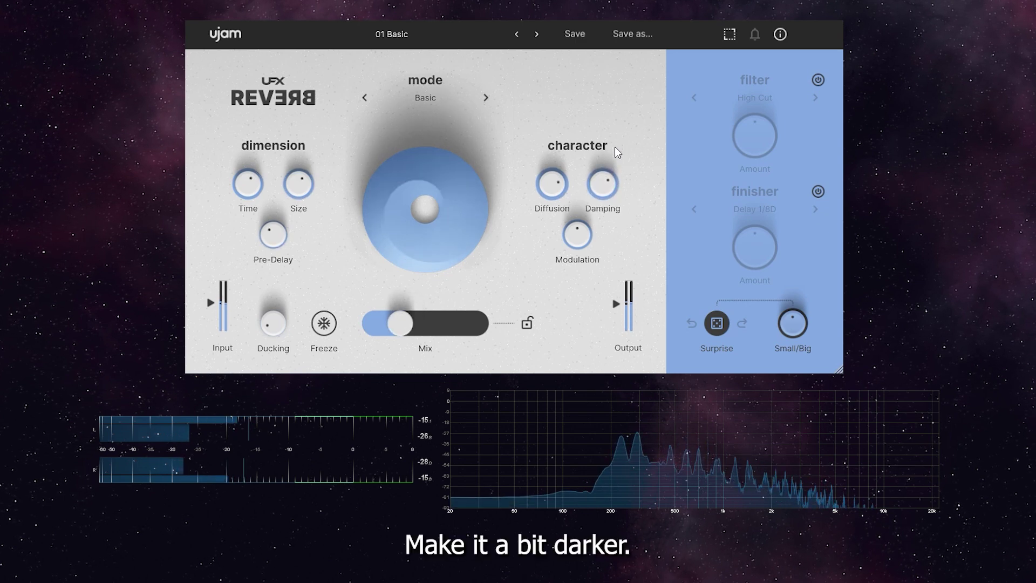
drag(582, 241, 591, 206)
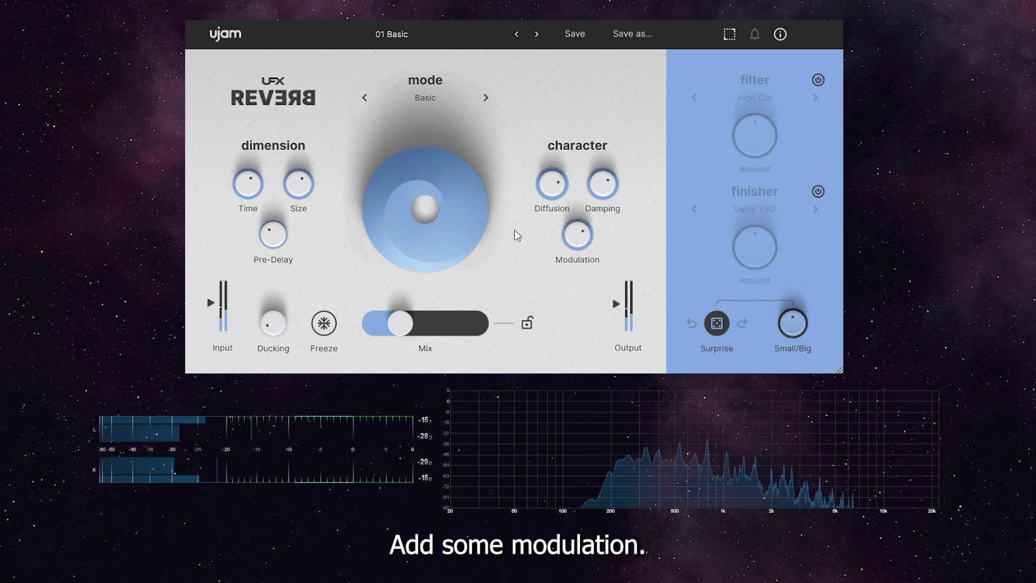
Switch the strings' reverb mode to Plate and raise the mix to a little under half.
drag(405, 324, 417, 330)
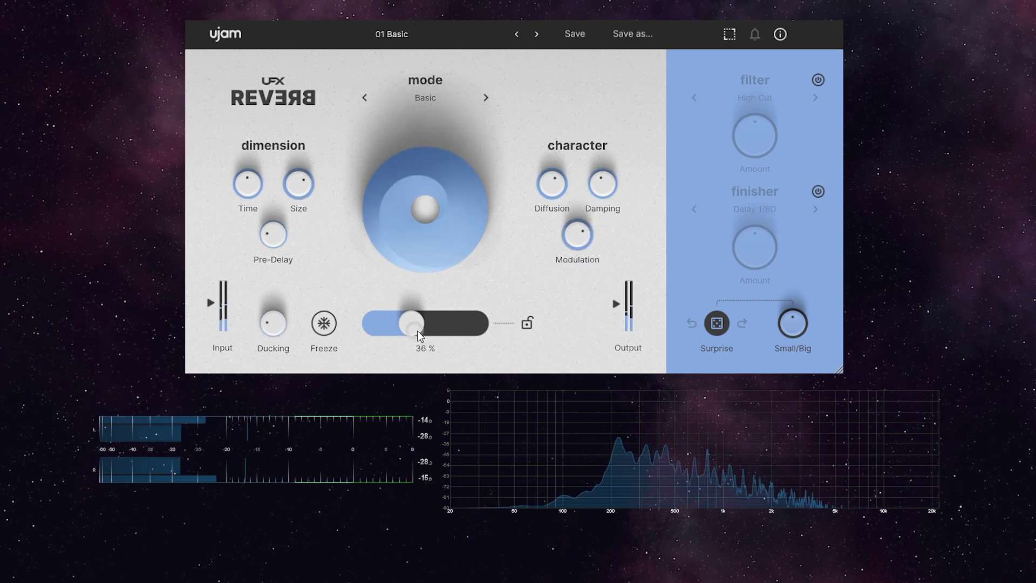
click(417, 95)
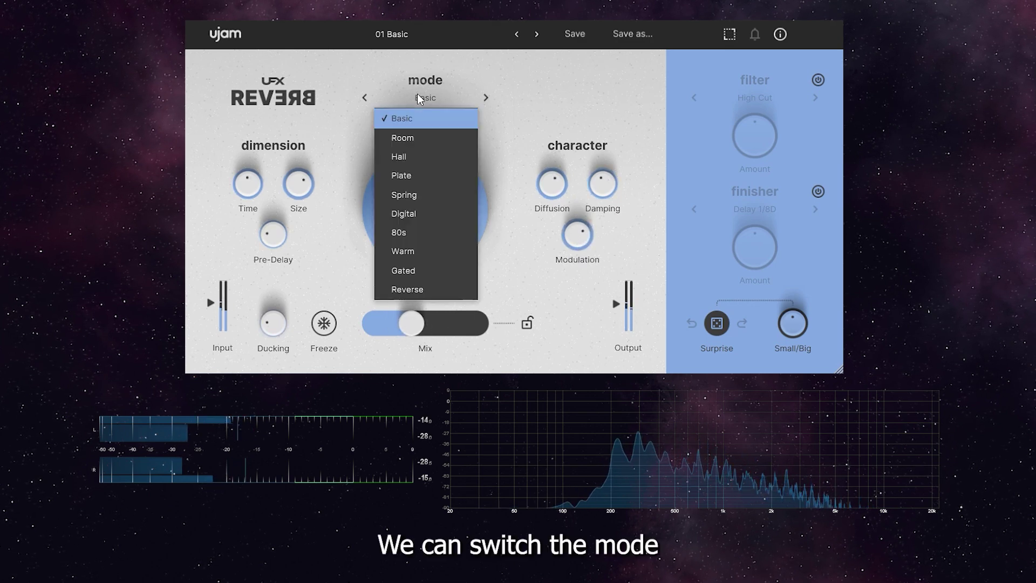
click(437, 174)
mouse_move(426, 322)
mouse_down()
mouse_move(442, 319)
mouse_move(434, 314)
mouse_up()
Increase the plate reverb's size substantially and reduce the mix to roughly one third.
mouse_move(288, 246)
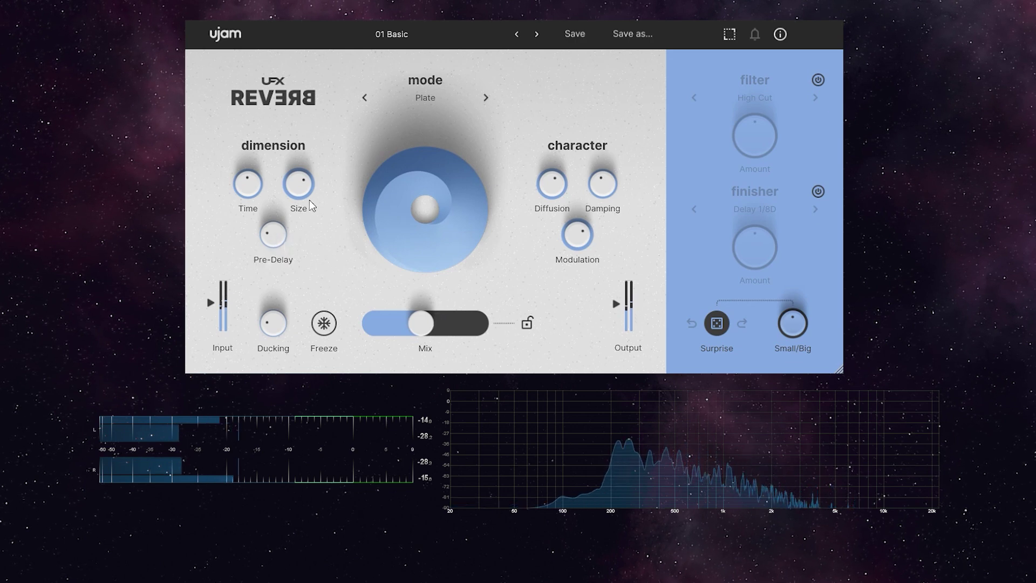
mouse_move(306, 190)
drag(306, 188, 310, 148)
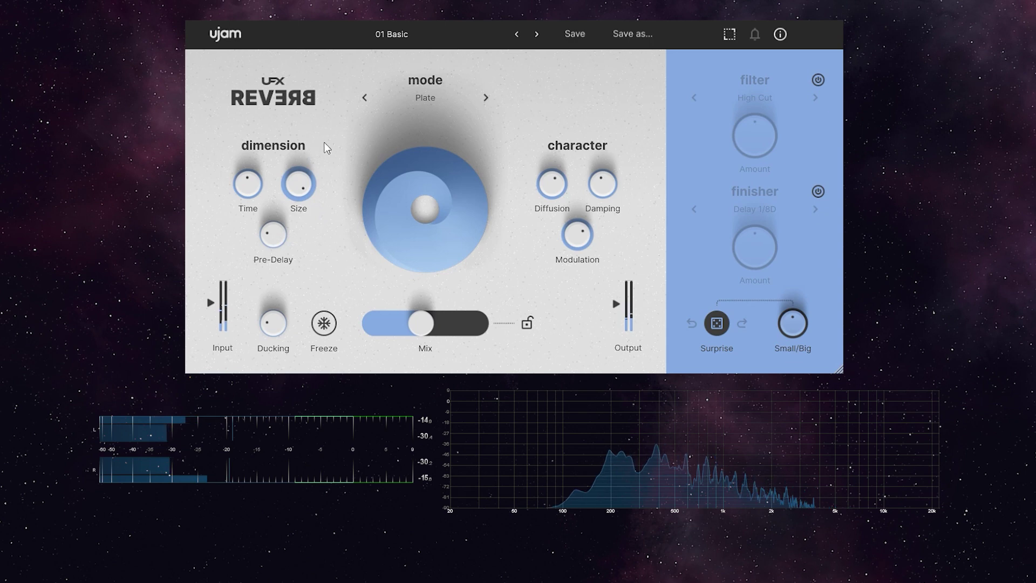
drag(421, 323, 404, 323)
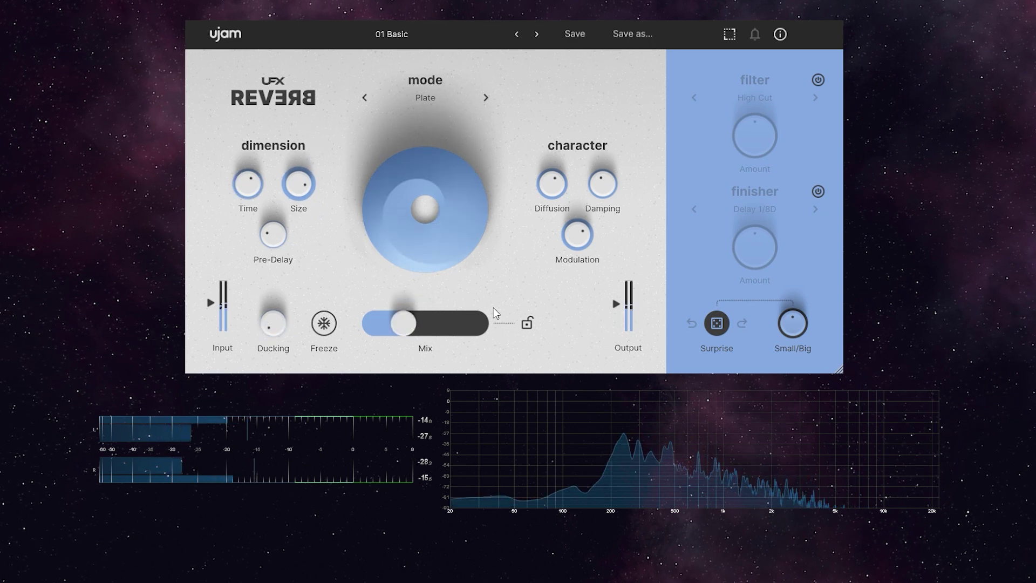
mouse_move(402, 323)
mouse_down()
mouse_move(377, 331)
mouse_move(410, 329)
mouse_up()
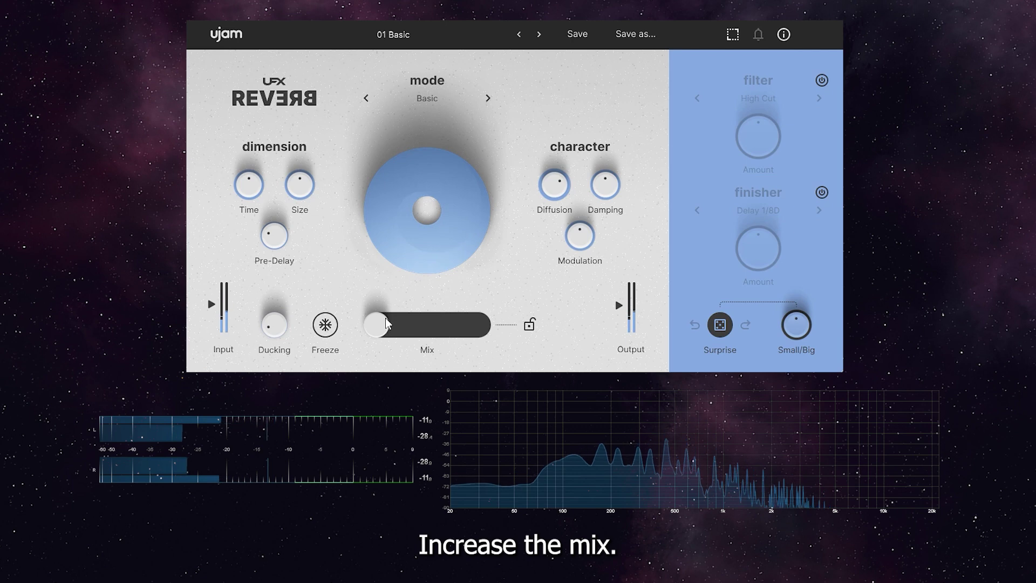
In the next track's reverb, switch the mode to Plate and raise the mix to a bit under one third.
drag(393, 318, 419, 319)
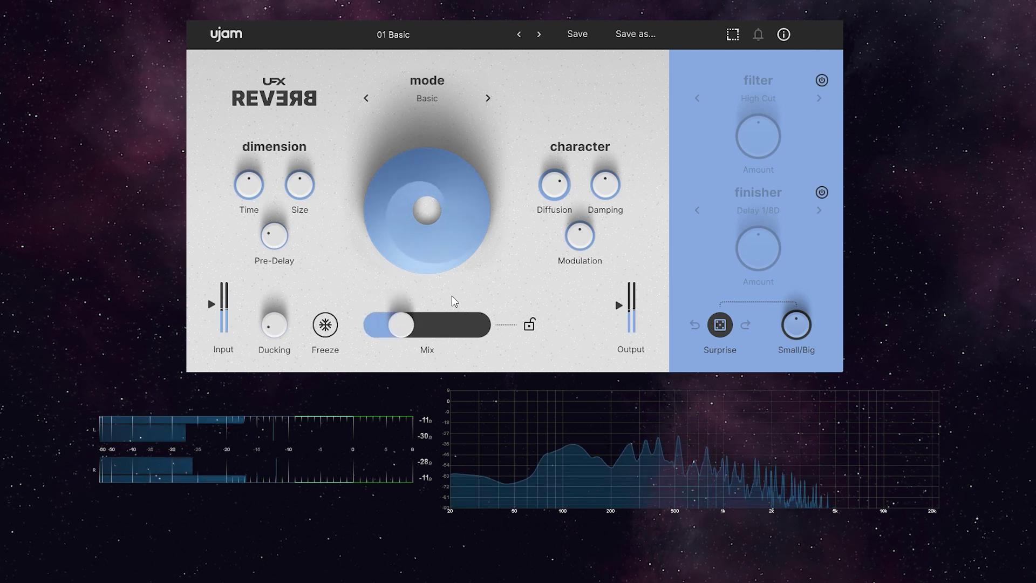
click(425, 99)
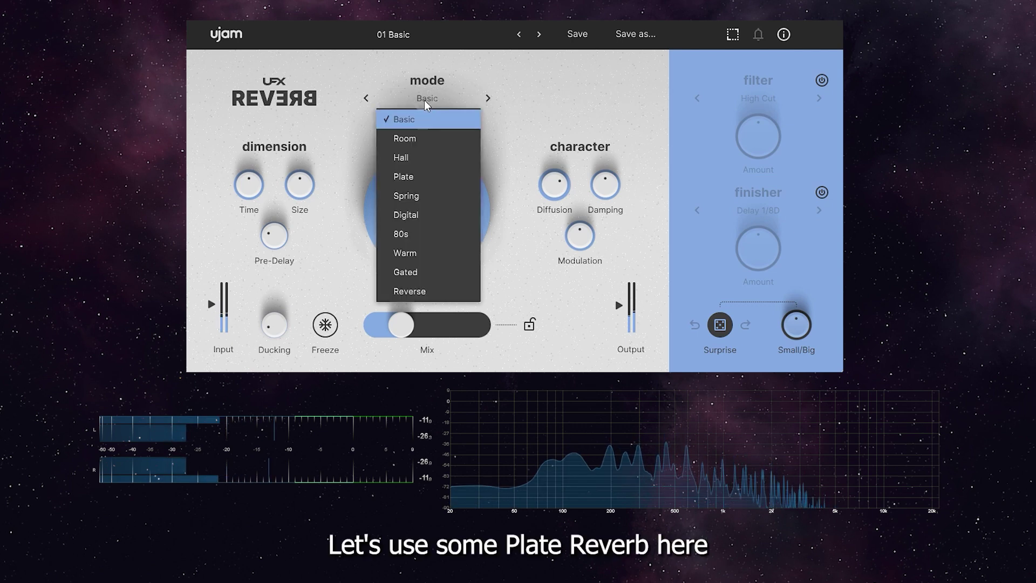
click(422, 177)
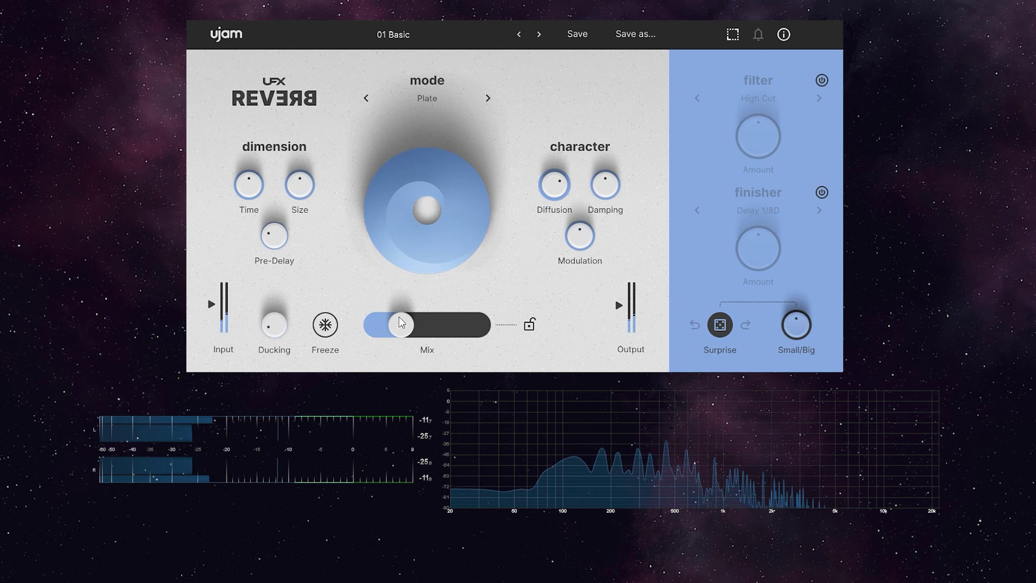
drag(400, 322, 409, 330)
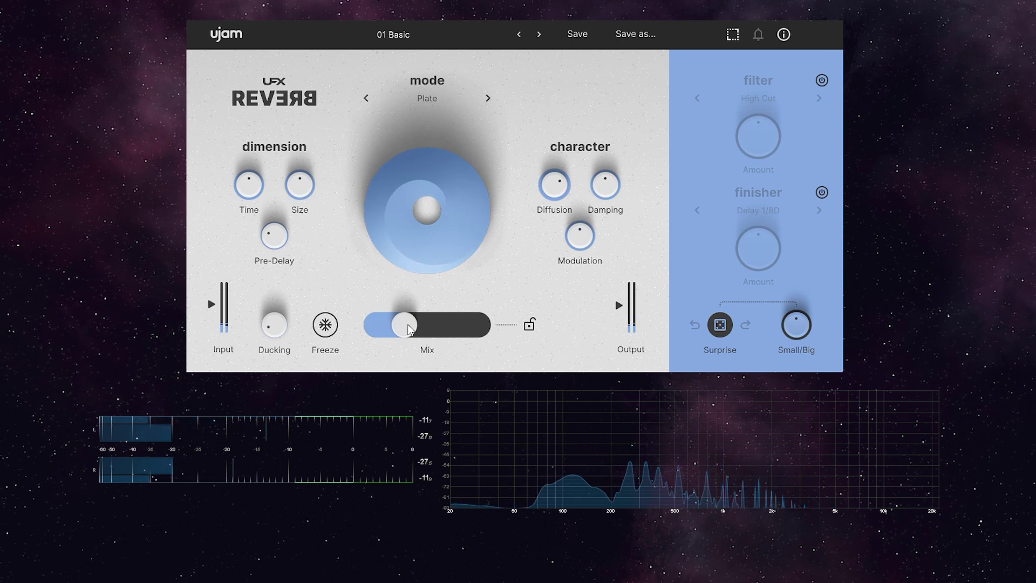
Set the plate reverb's pre-delay to around 40 ms and add a small amount of ducking.
mouse_move(270, 242)
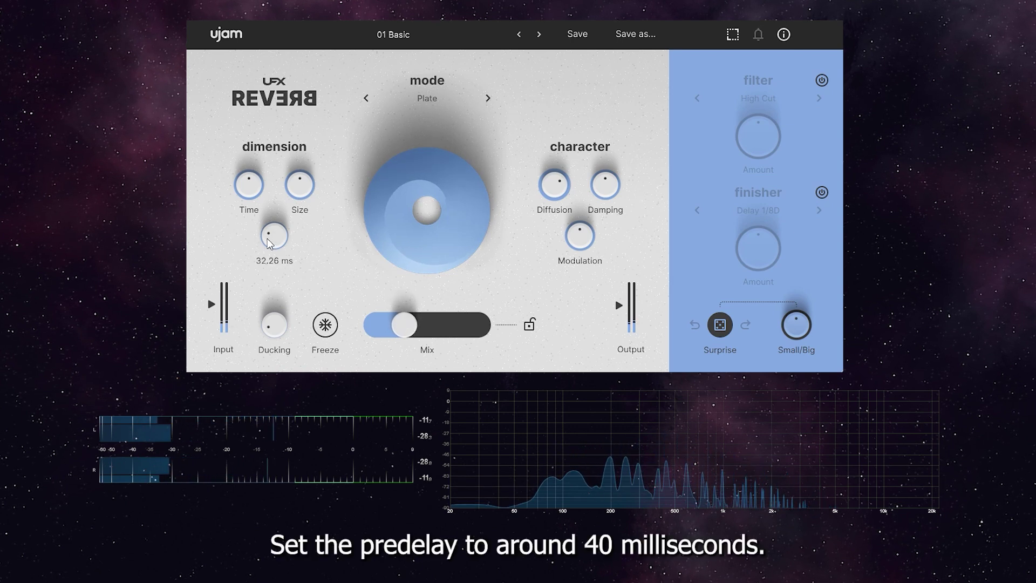
drag(270, 242, 274, 238)
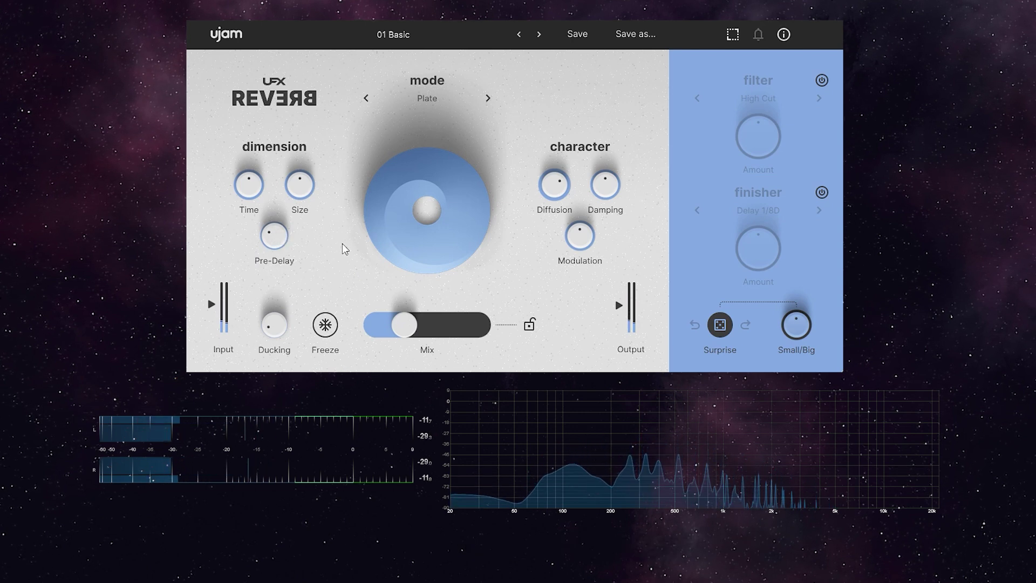
drag(280, 312, 280, 304)
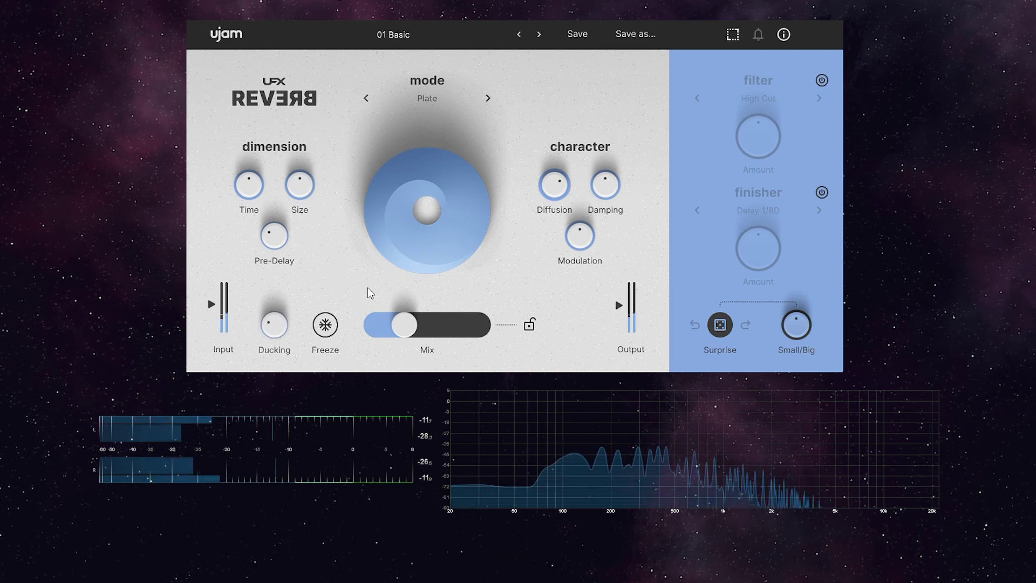
mouse_move(290, 321)
mouse_down()
mouse_move(289, 310)
mouse_move(282, 330)
mouse_up()
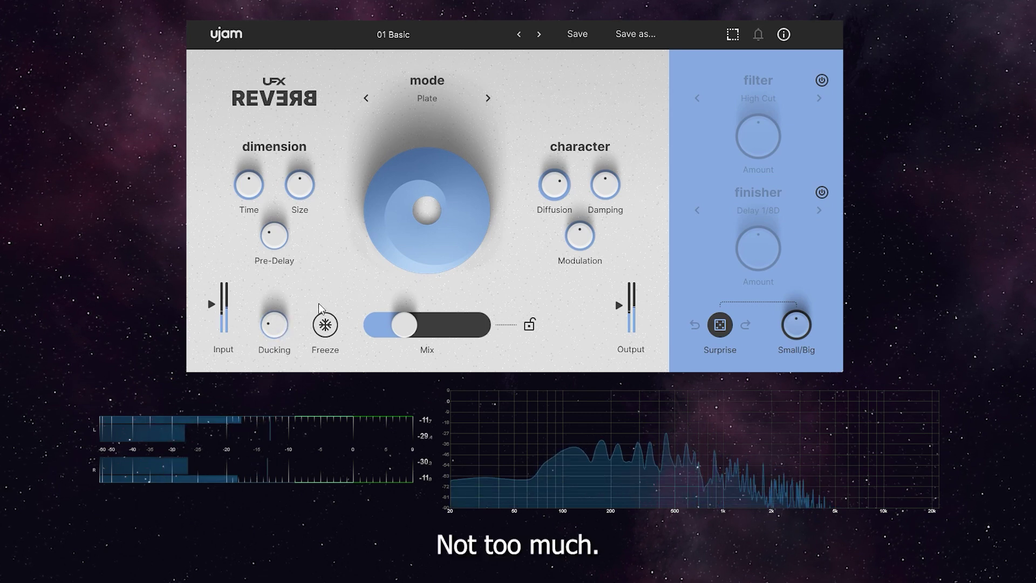
Lower the diffusion, damping and modulation of the plate reverb to well below their midpoints.
drag(539, 209, 539, 244)
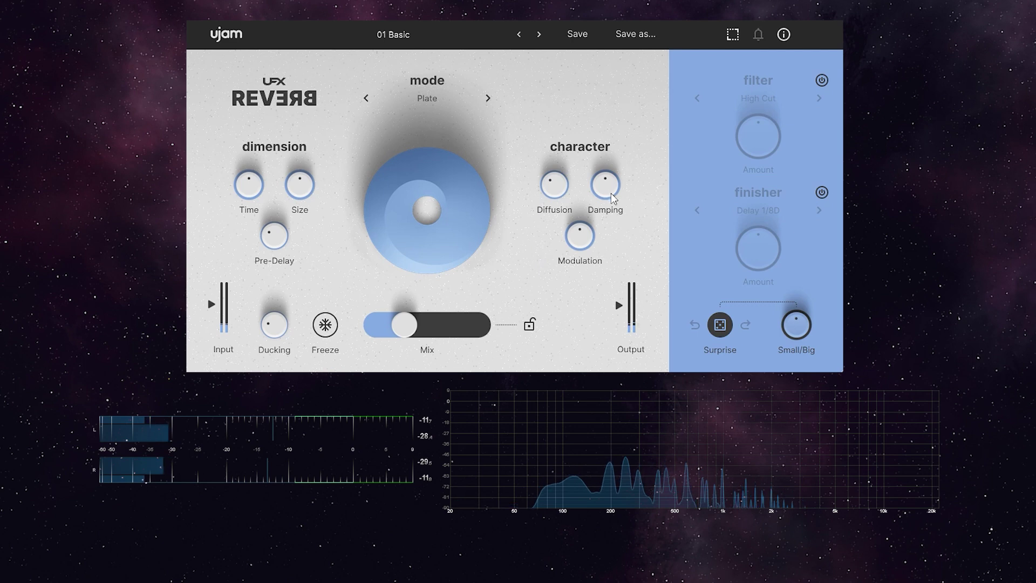
drag(611, 190, 611, 226)
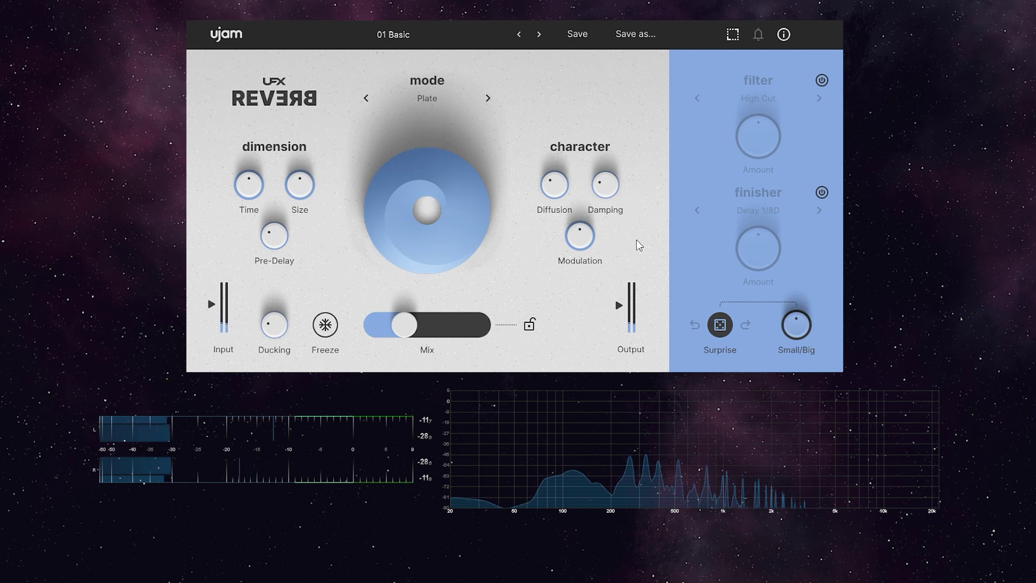
drag(587, 242, 582, 259)
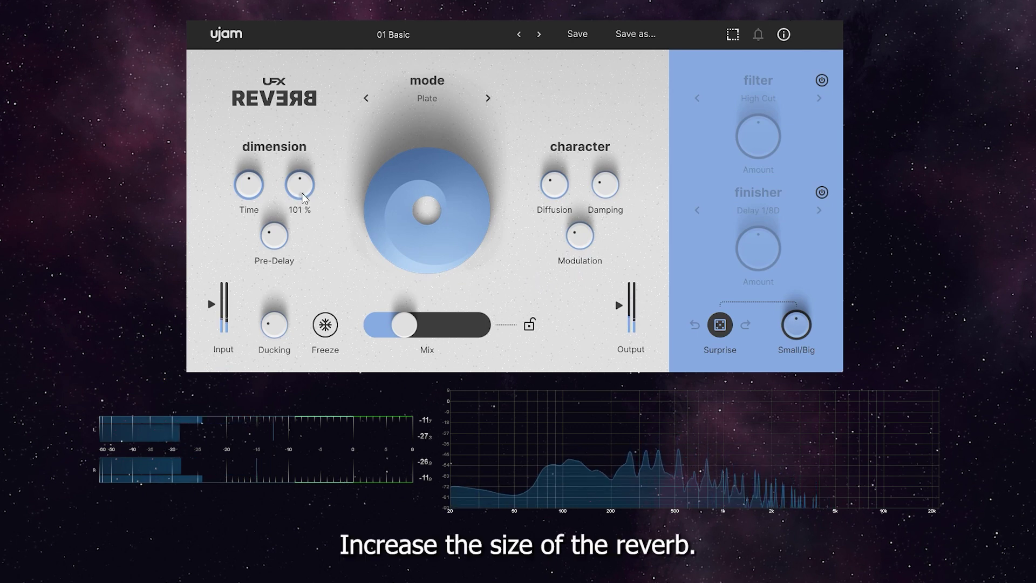
Raise the plate reverb's size to near maximum, shorten its time and reduce the mix to roughly one fifth.
drag(301, 201, 312, 156)
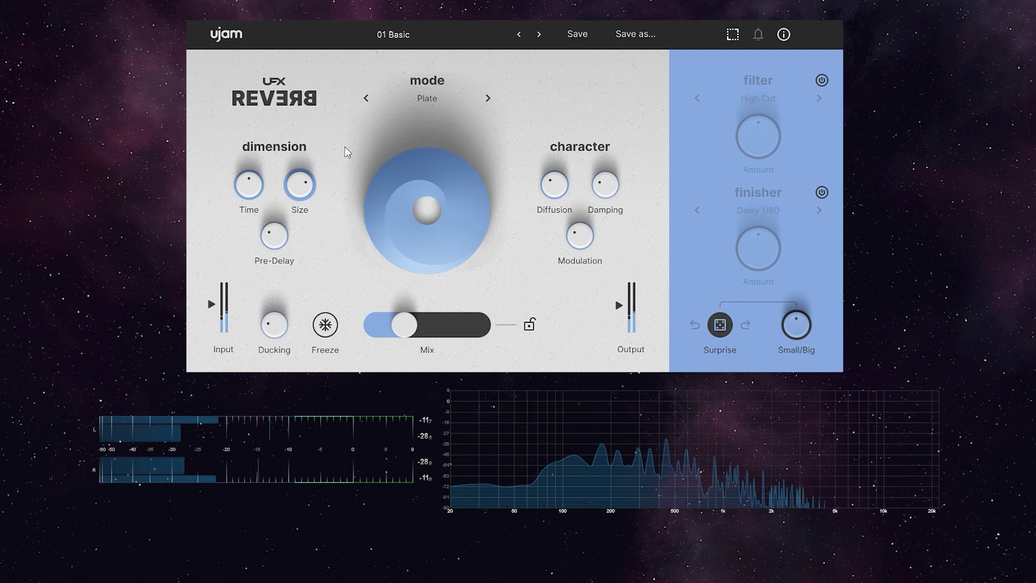
drag(319, 197, 312, 161)
drag(404, 325, 400, 326)
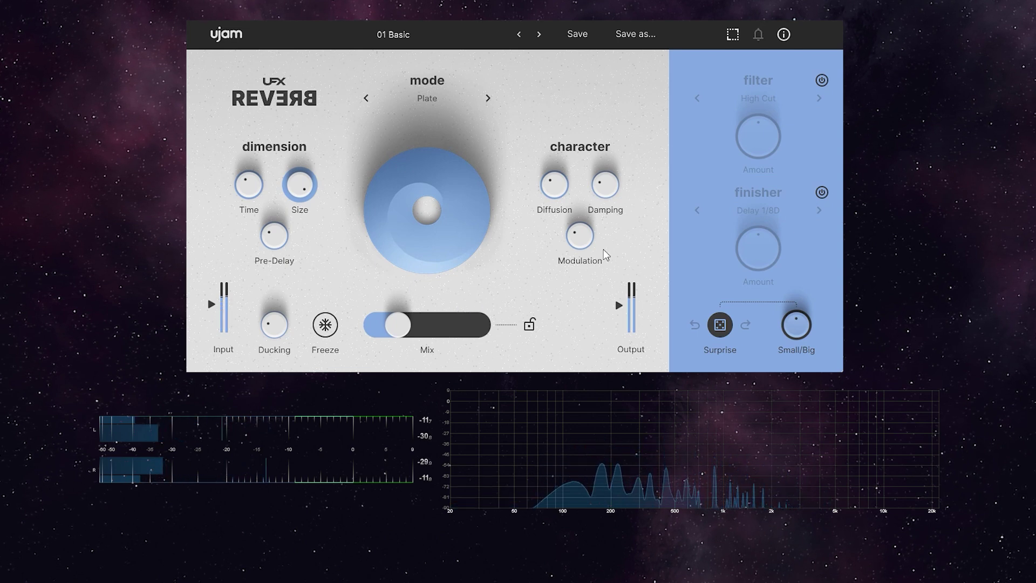
Enable the filter section, choose the Width type and set its amount to about 80%.
click(822, 81)
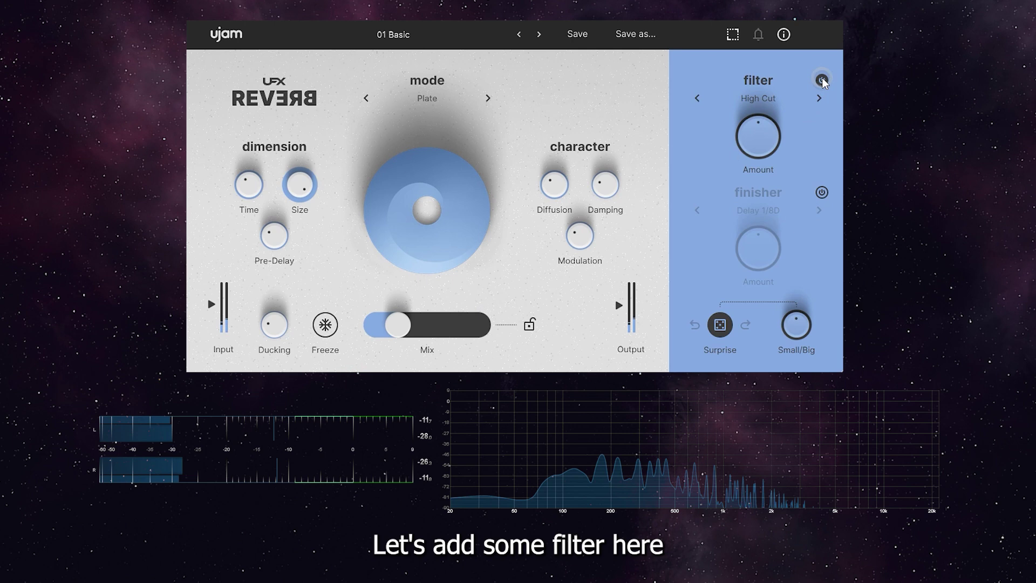
click(776, 103)
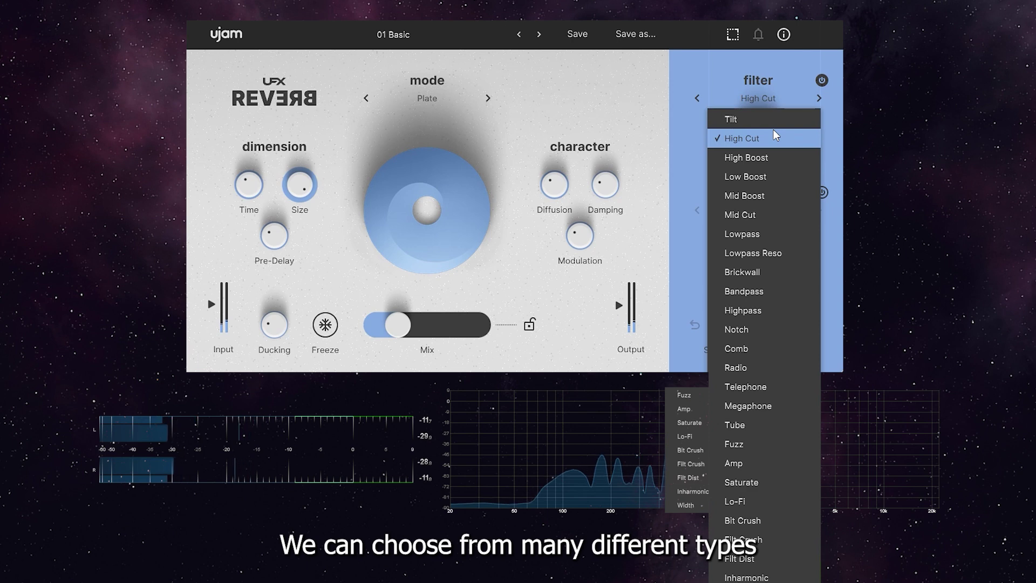
click(703, 506)
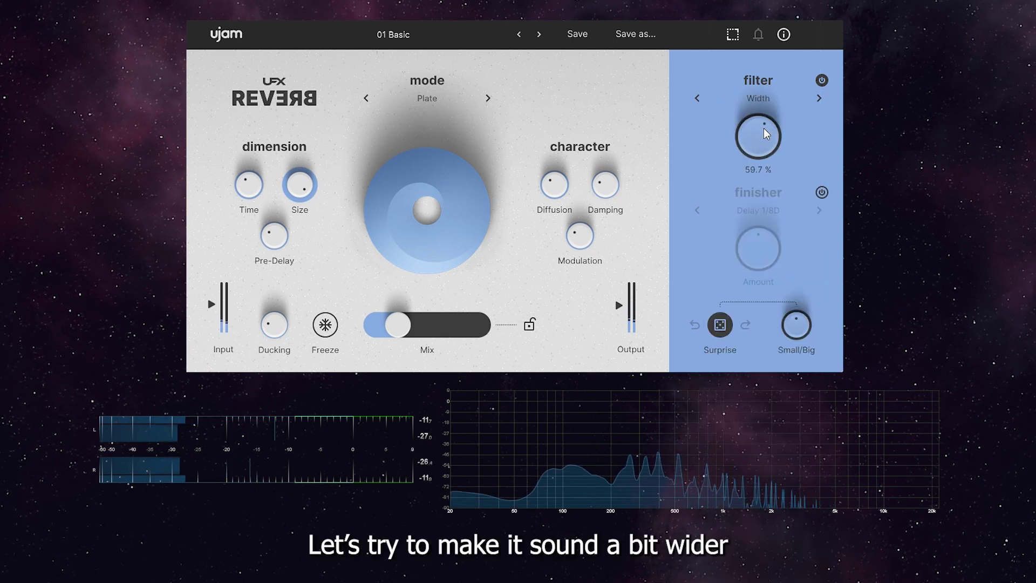
mouse_move(764, 128)
mouse_down()
mouse_move(775, 75)
mouse_move(778, 134)
mouse_up()
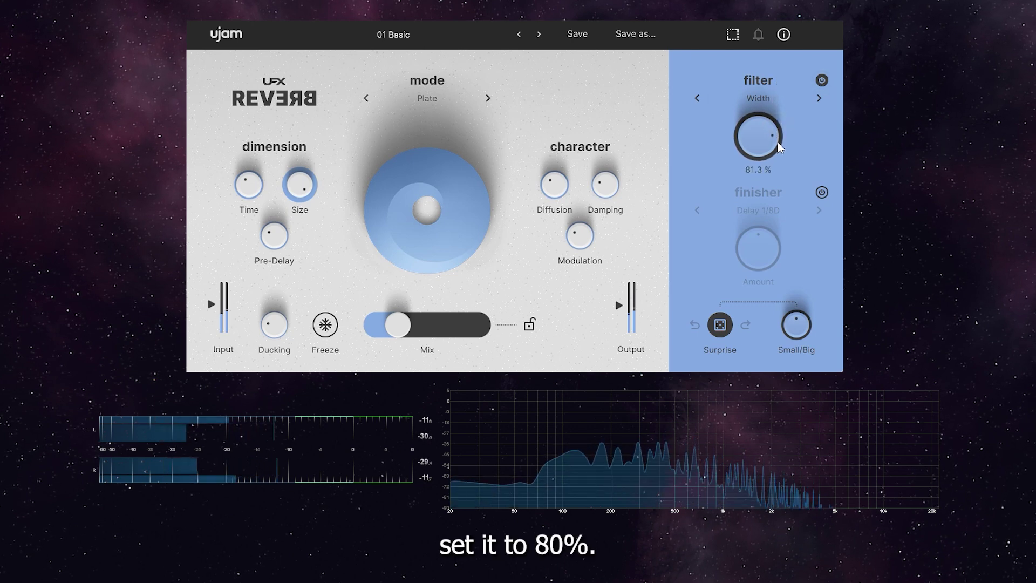
Enable the finisher with Chorus at a low amount and adjust the Small/Big control.
click(821, 192)
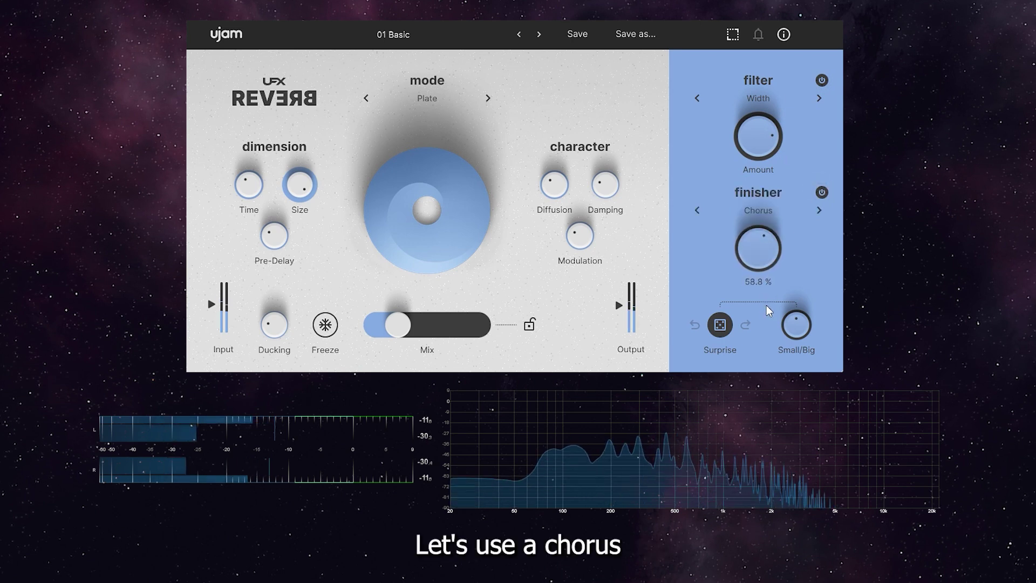
drag(767, 306, 762, 368)
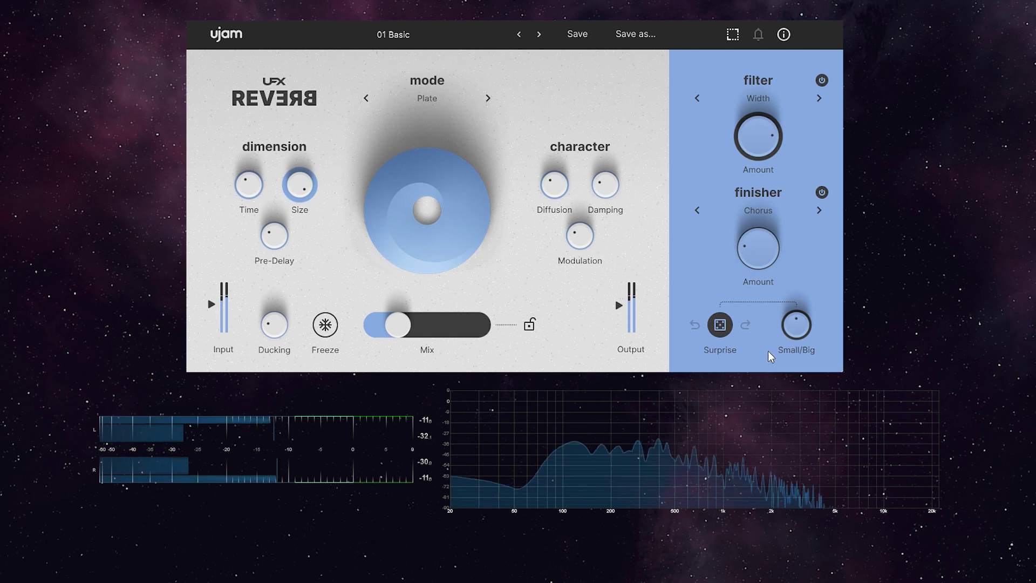
mouse_move(794, 312)
drag(798, 292, 798, 311)
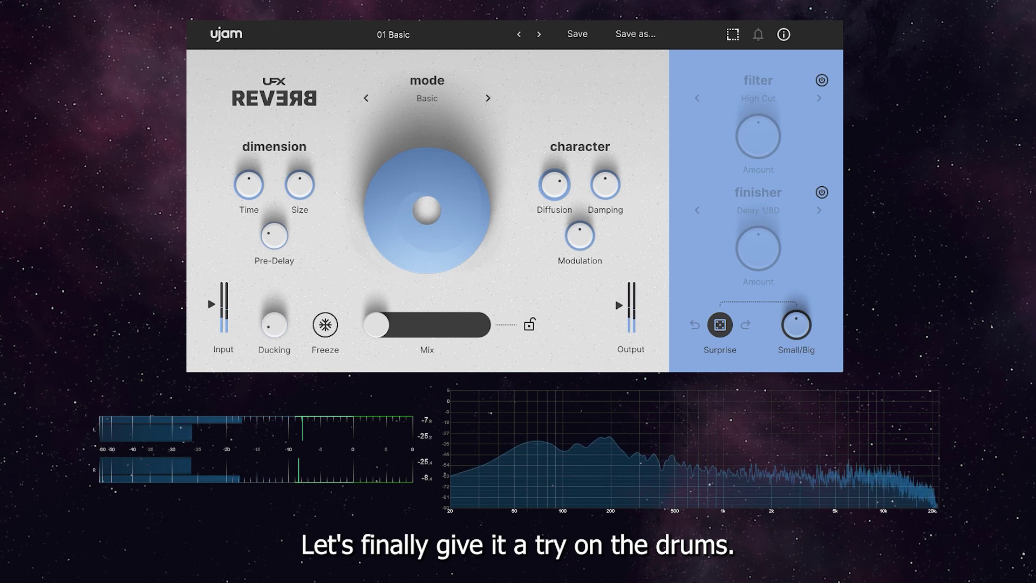
On the drums' reverb, load the factory drum preset Gated Drums and set the mix to about one third.
click(461, 34)
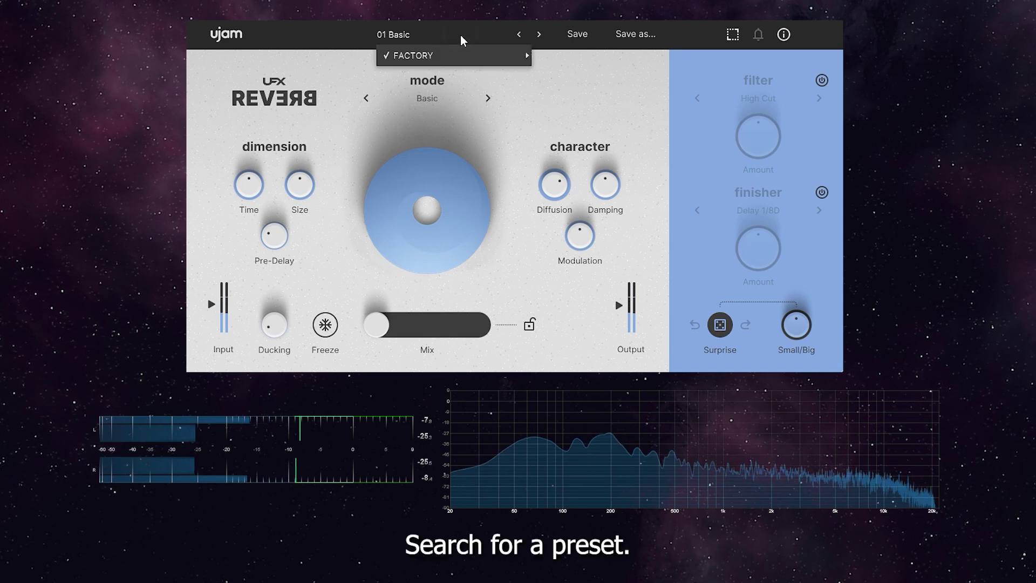
mouse_move(461, 54)
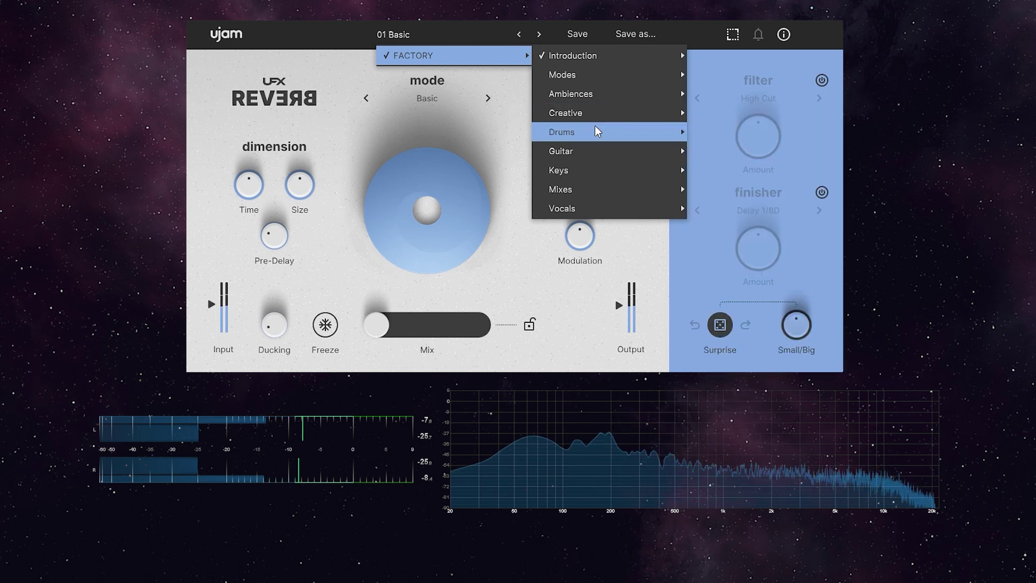
mouse_move(598, 129)
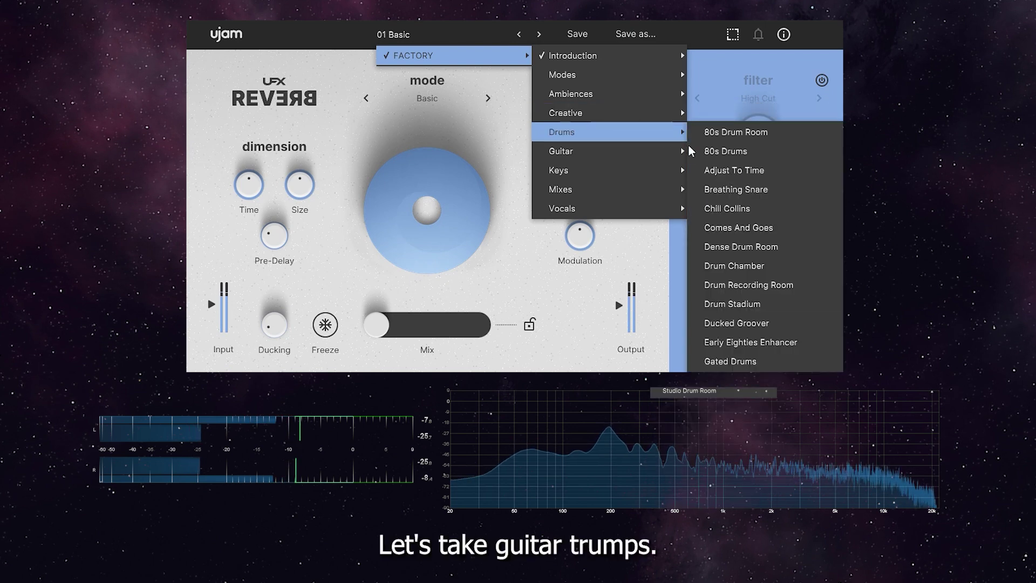
click(742, 360)
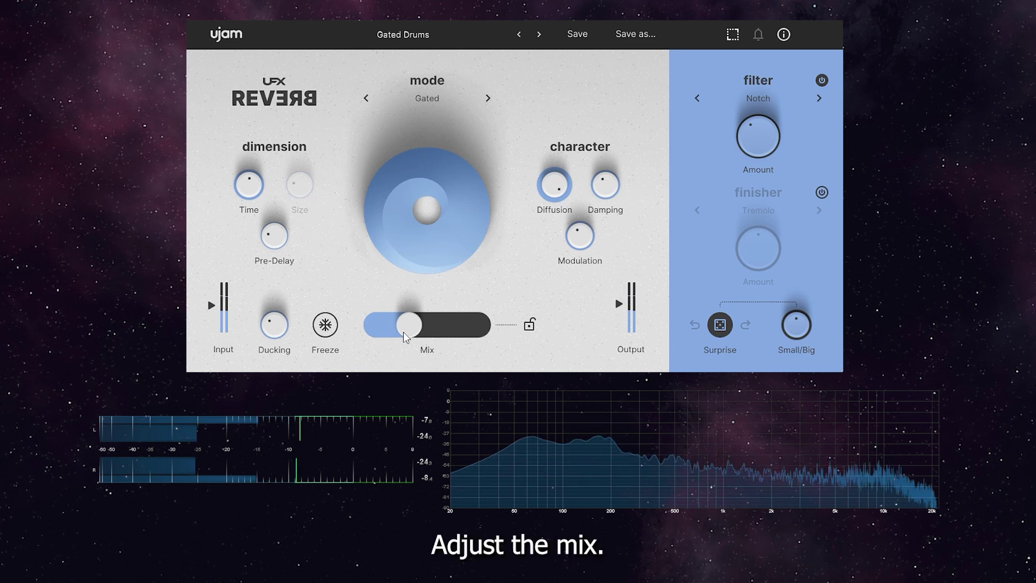
drag(403, 332, 393, 333)
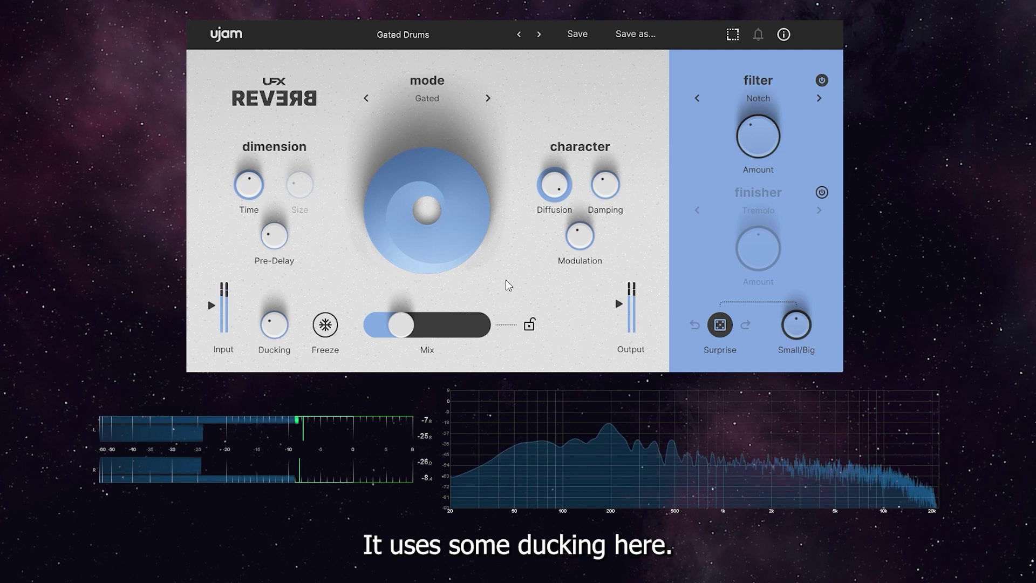
mouse_move(408, 329)
mouse_down()
mouse_move(435, 330)
mouse_move(424, 330)
mouse_up()
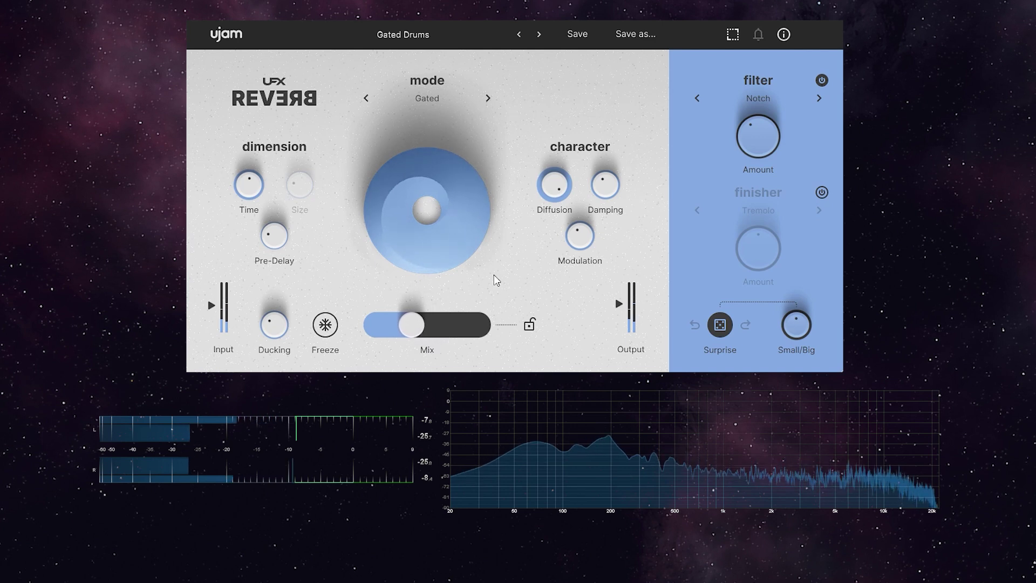
Lower the gated drum reverb's damping to about 34% and adjust its modulation.
mouse_move(614, 183)
drag(614, 184, 632, 209)
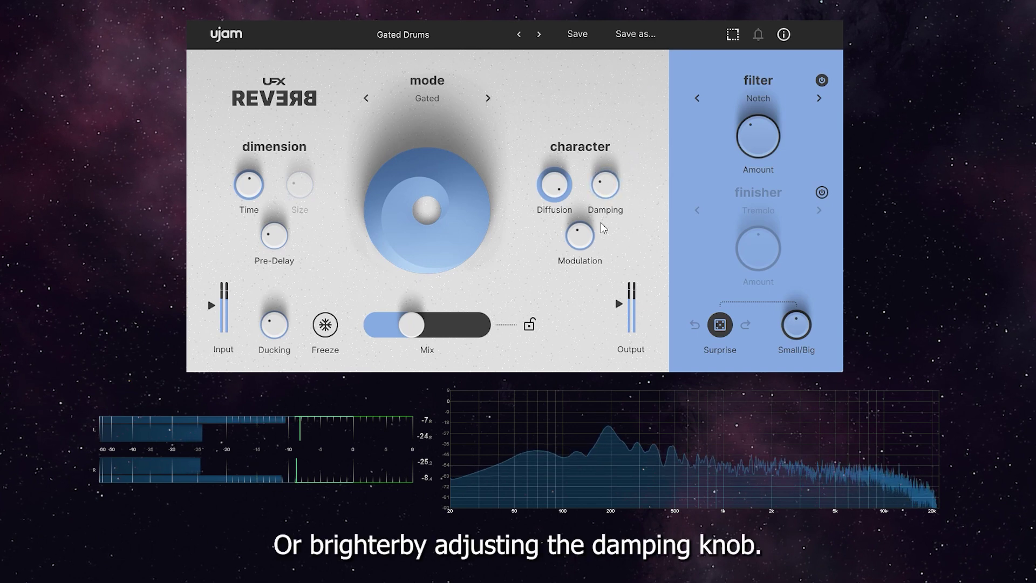
mouse_move(608, 187)
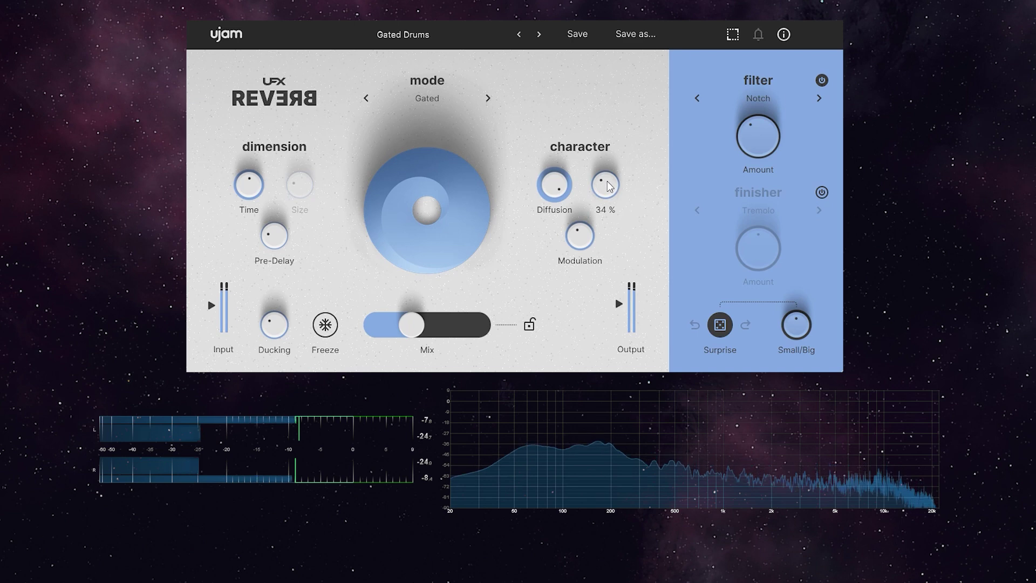
mouse_move(588, 244)
mouse_down()
mouse_move(600, 163)
mouse_move(601, 239)
mouse_up()
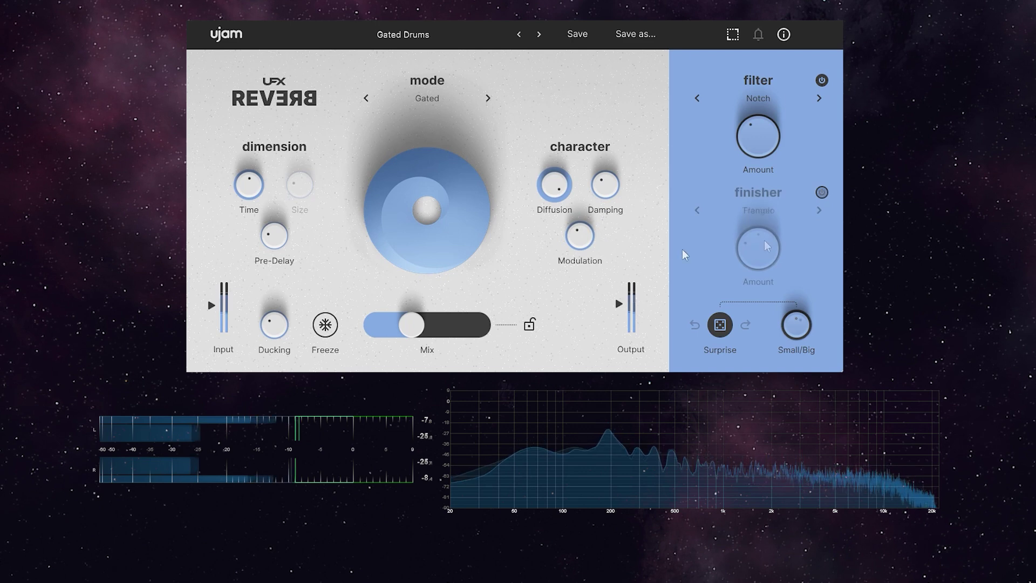
Use a Flanger finisher at a low amount on the drums and reduce the mix to a bit under one third.
mouse_move(420, 323)
mouse_down()
mouse_move(426, 328)
mouse_move(414, 328)
mouse_up()
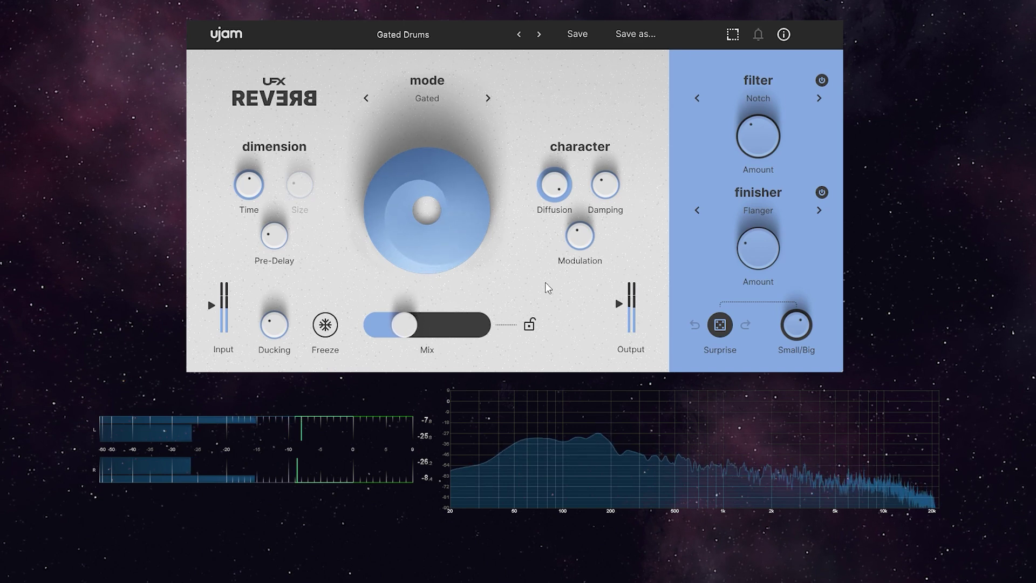